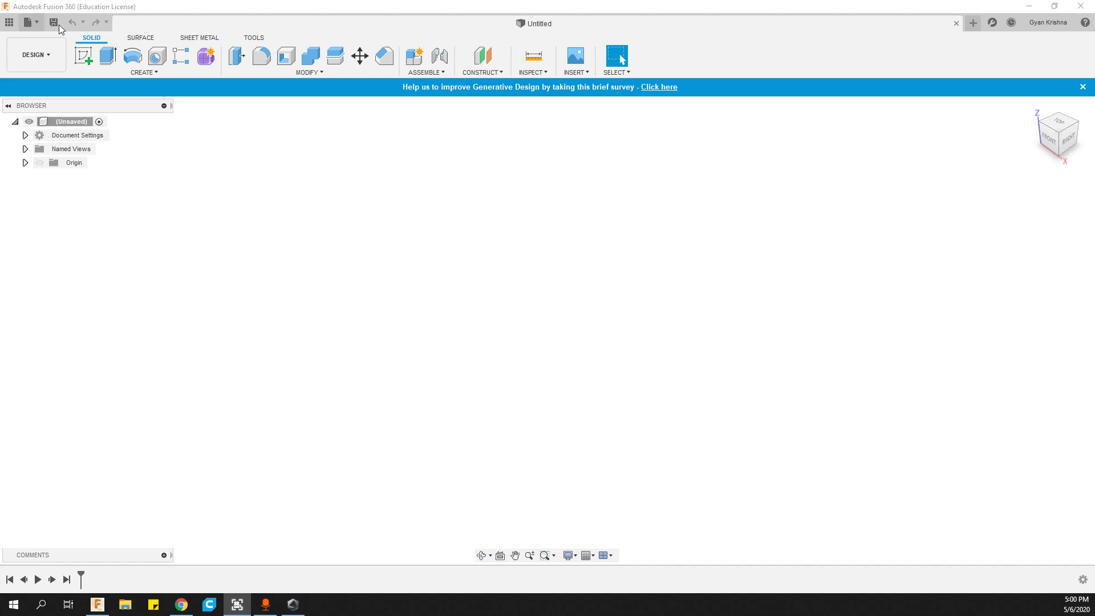
Step: Make the origin planes and axes visible and expand the Origin folder to list its elements
left_click(39, 162)
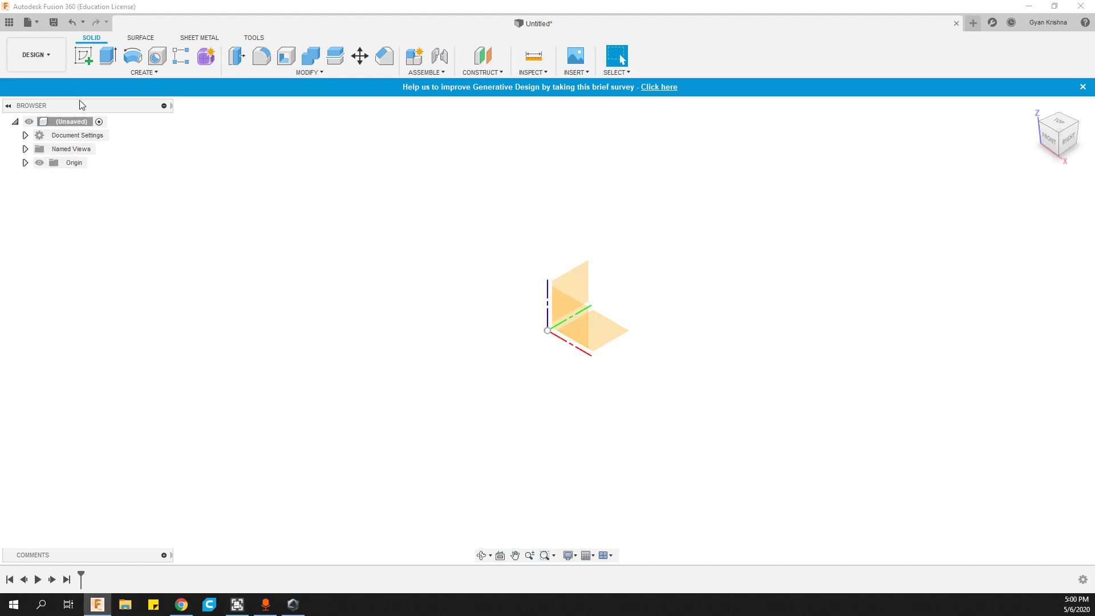
middle_click_drag(672, 383, 575, 398, "shift")
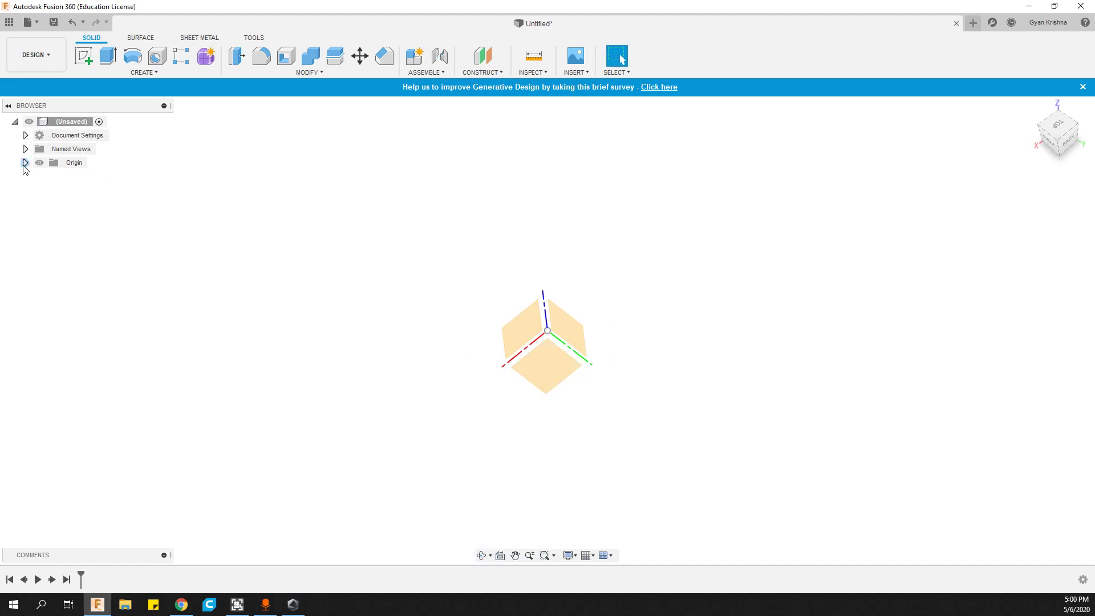
left_click(25, 162)
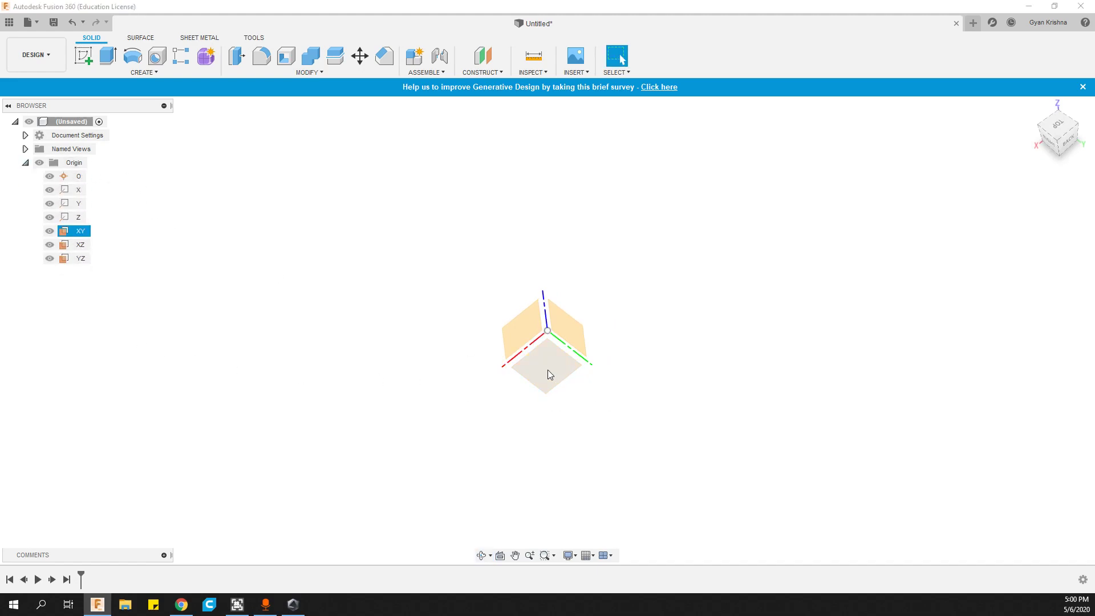
Step: Highlight the XY, XZ and YZ origin planes one after another to identify each, and clear the selection
left_click(555, 388)
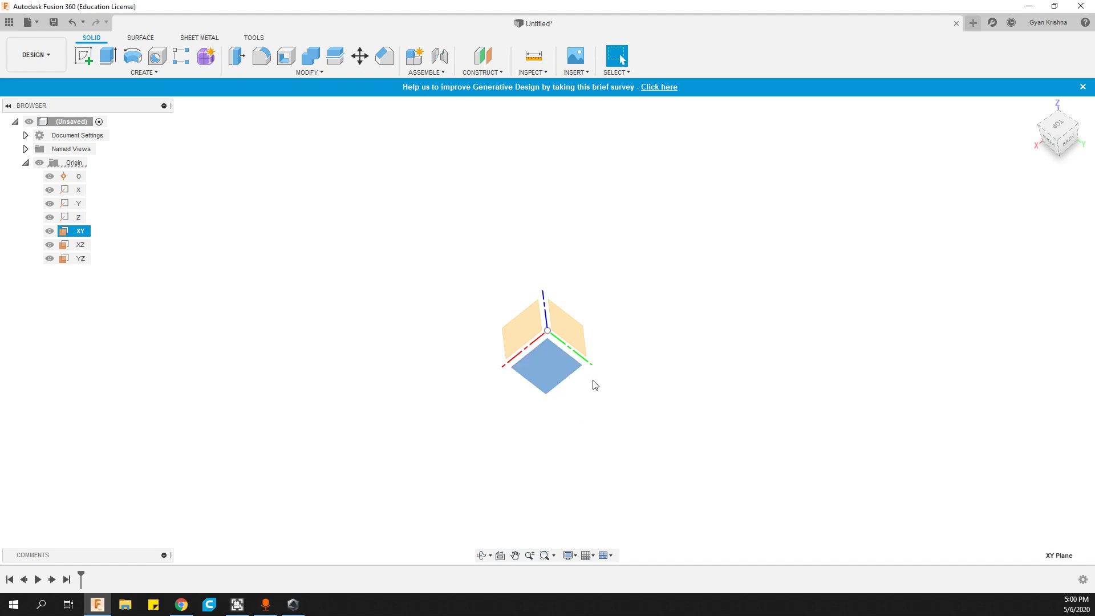
left_click(521, 328)
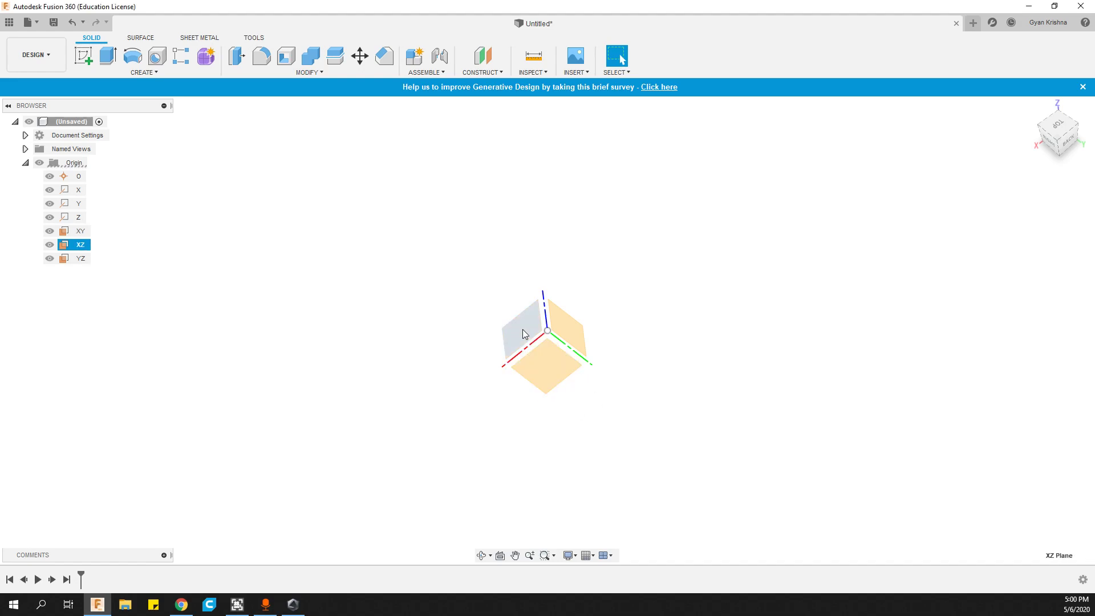
left_click(570, 334)
middle_click_drag(621, 466, 545, 418, "shift")
left_click(496, 405)
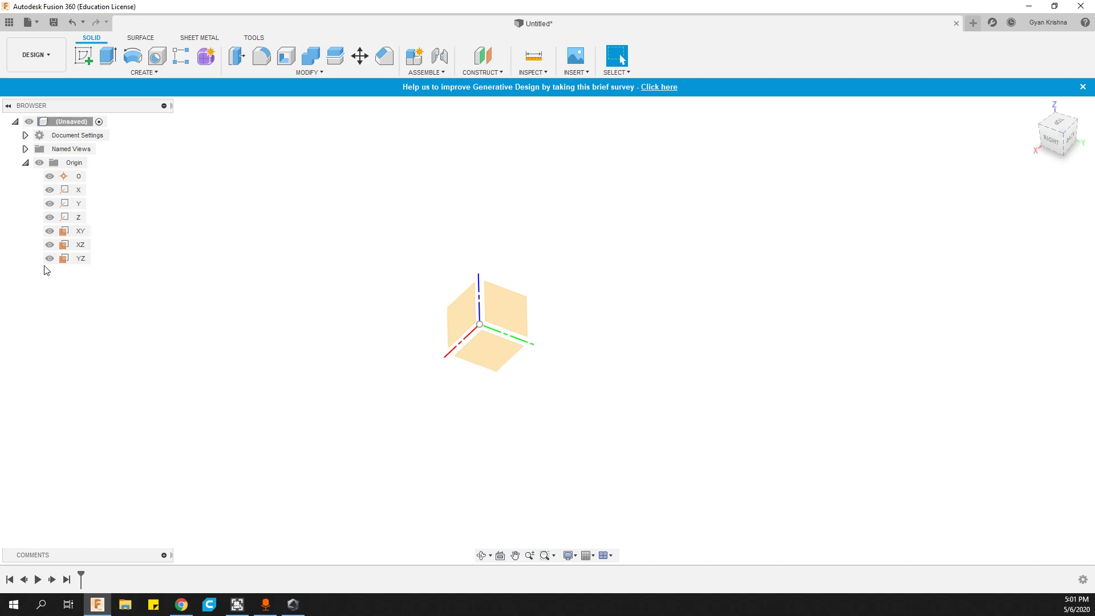
Step: Start a new sketch on the XY origin plane
left_click(481, 346)
middle_click_drag(538, 429, 528, 440, "shift")
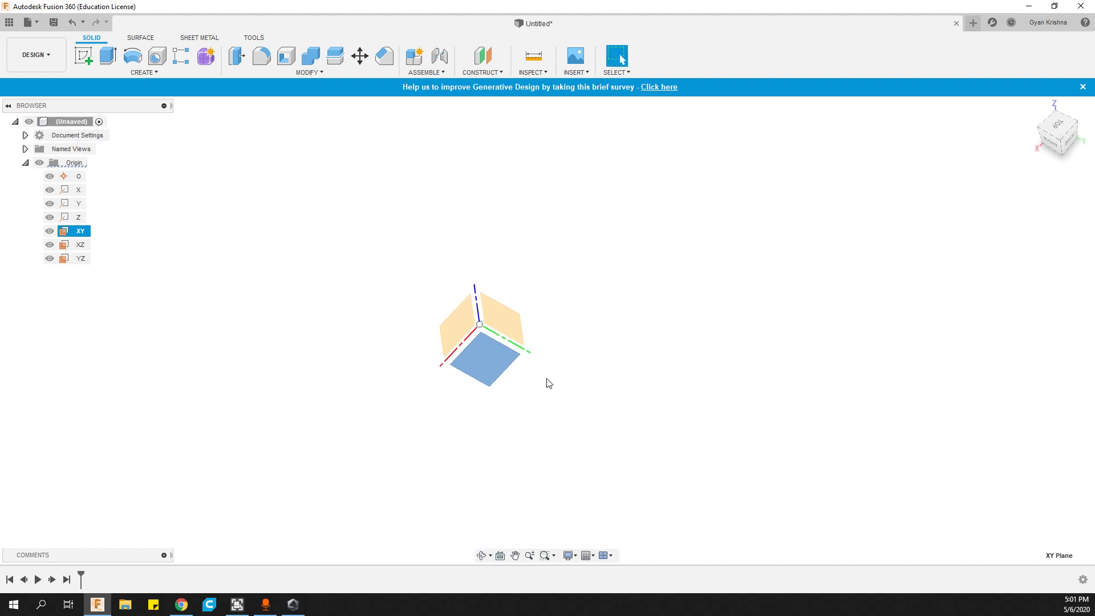
right_click(480, 374)
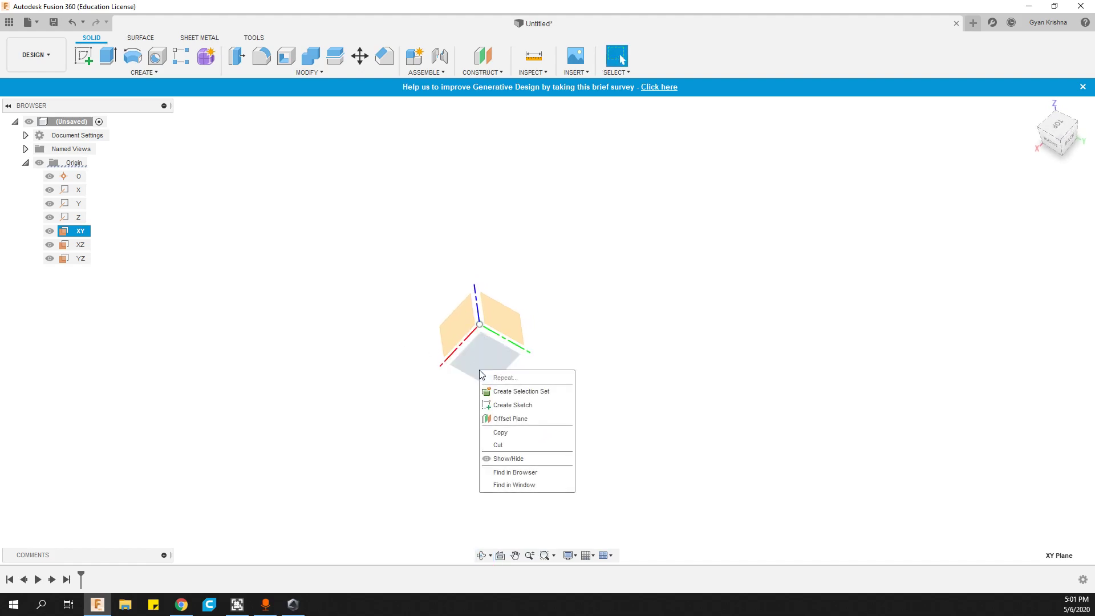
left_click(522, 409)
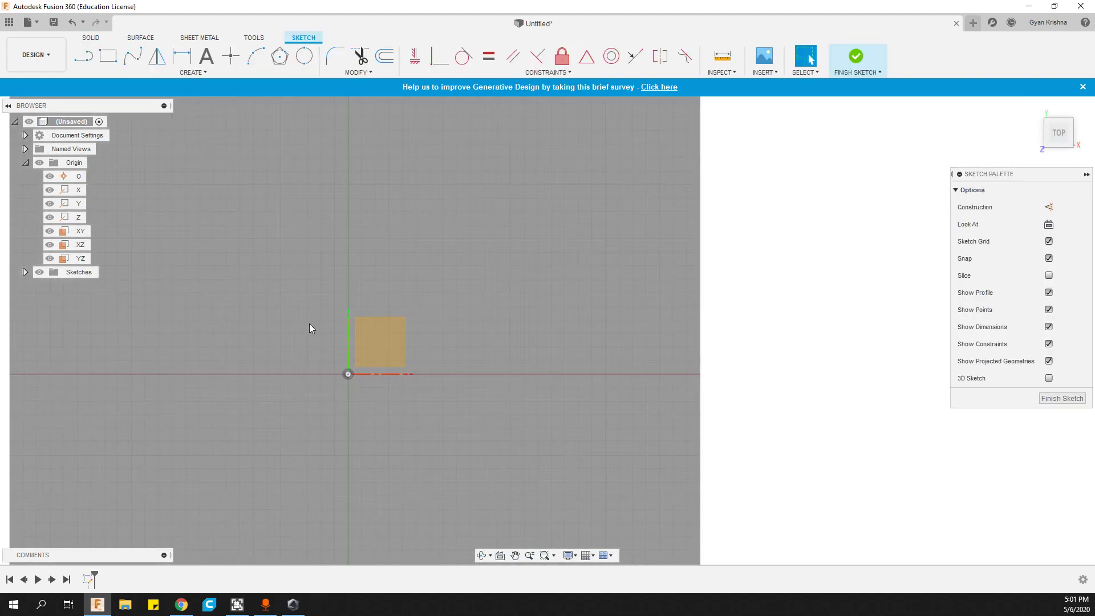
Step: Hide the origin geometry while the sketch stays open
left_click(36, 163)
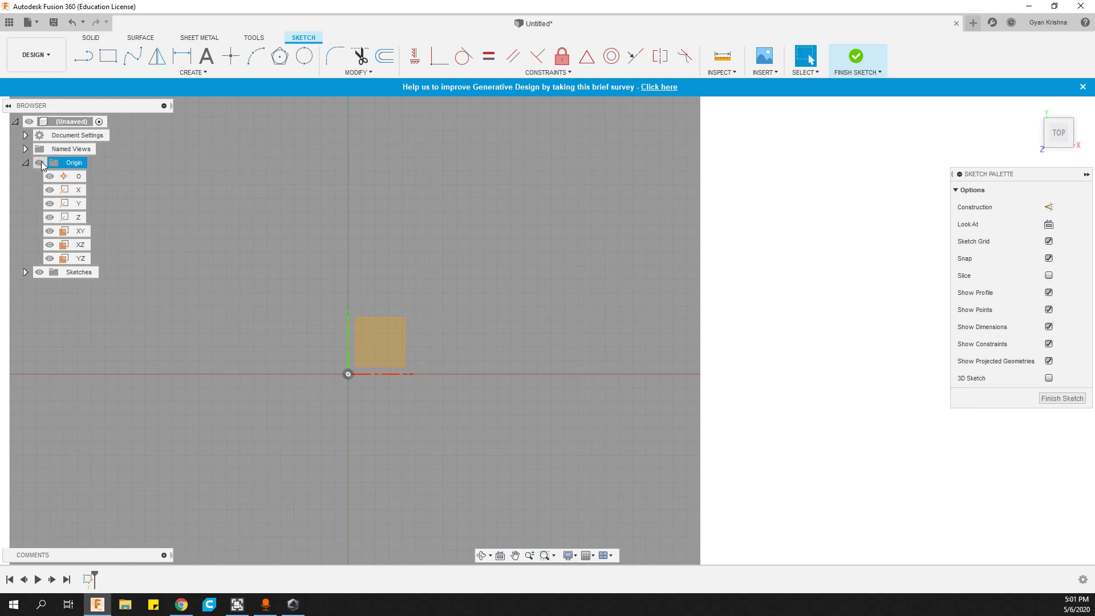
left_click(39, 163)
mouse_move(159, 341)
middle_mouse_down()
mouse_move(228, 337)
mouse_move(112, 361)
mouse_move(387, 347)
mouse_move(325, 345)
middle_mouse_up()
middle_click_drag(260, 351, 294, 348)
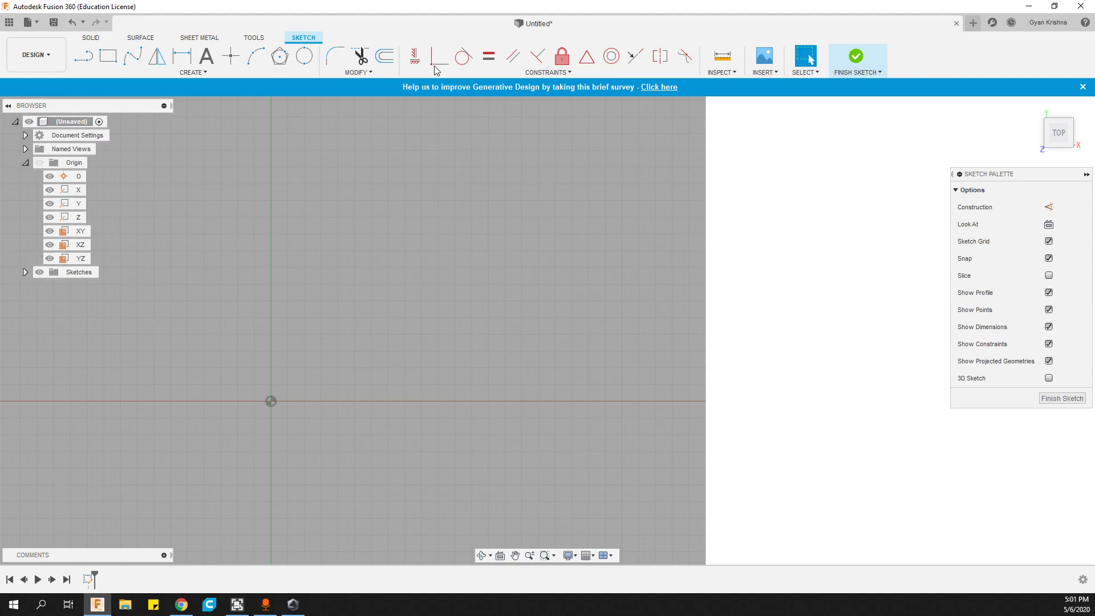
Step: Place a sketch text object in the upper-right quadrant from the origin and enter the first name in capitals
left_click(117, 74)
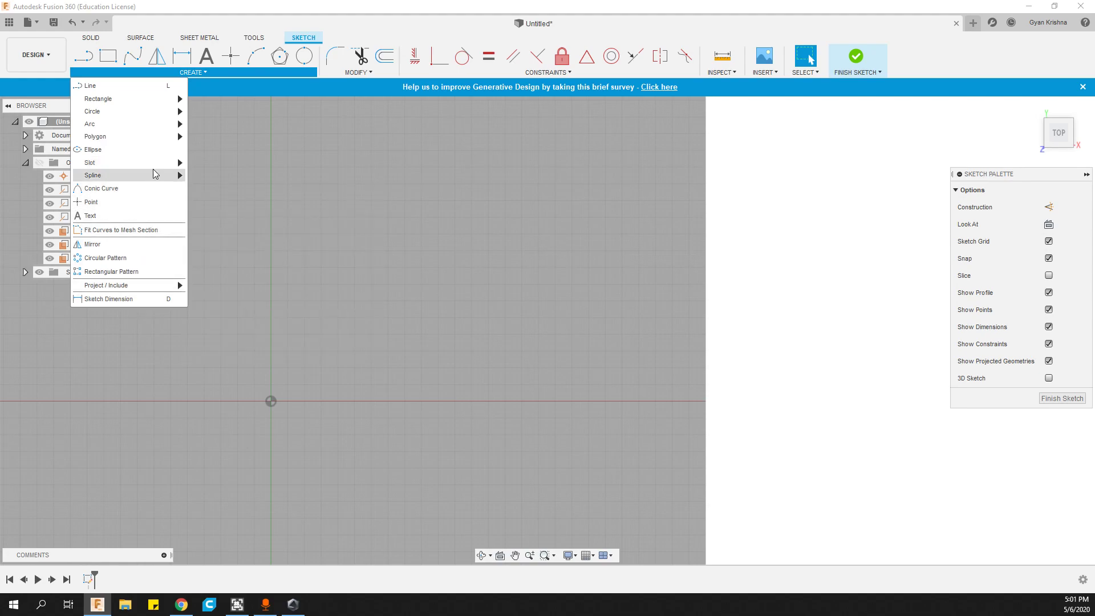
left_click(127, 219)
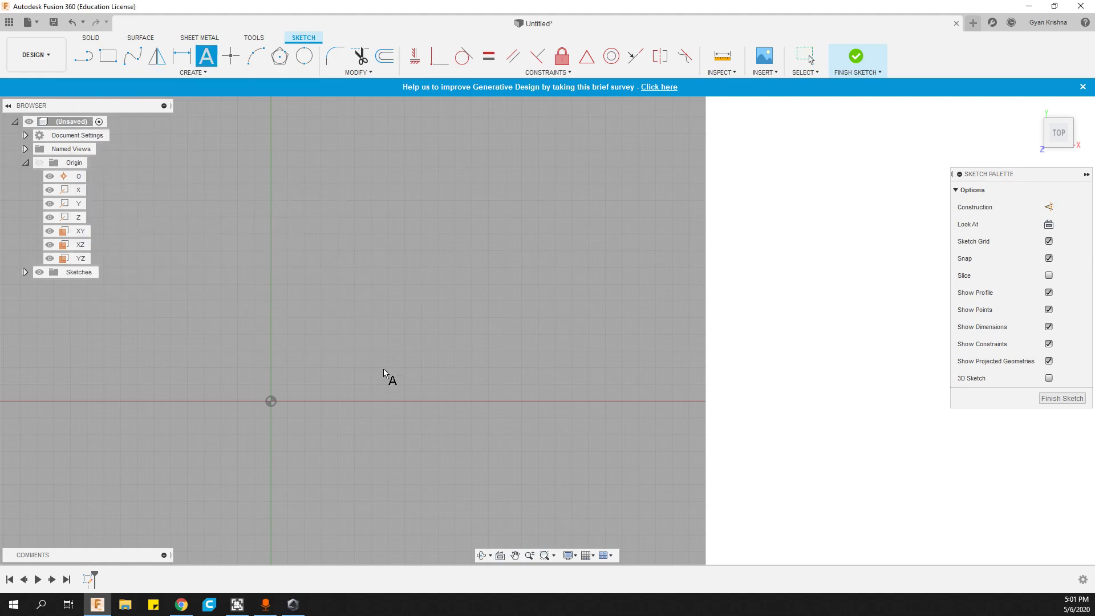
left_click(332, 348)
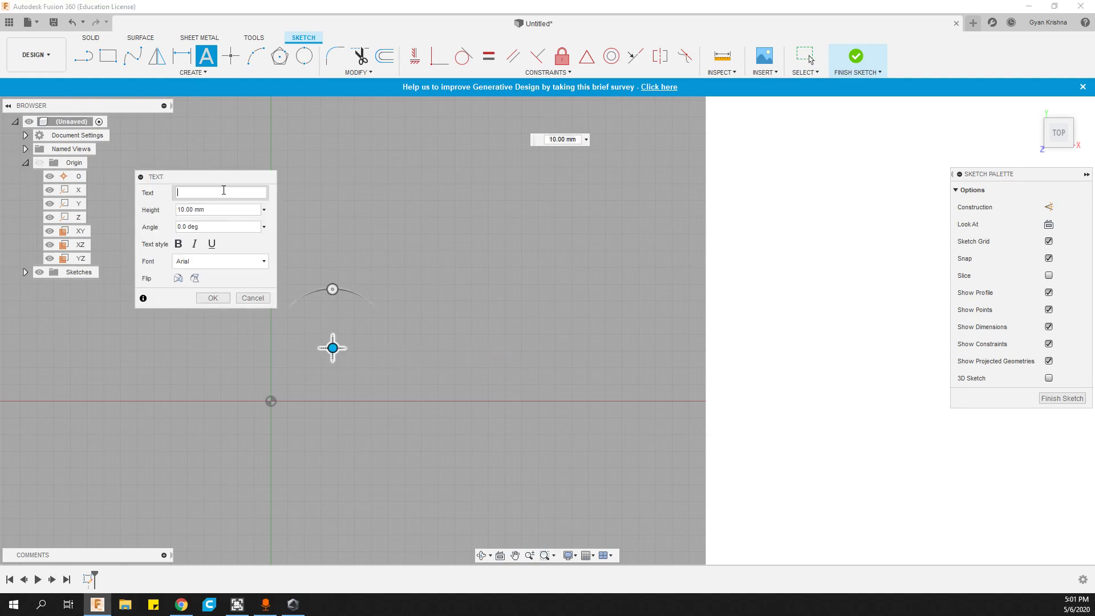
type("GYAN")
scroll(322, 349, "up", 4)
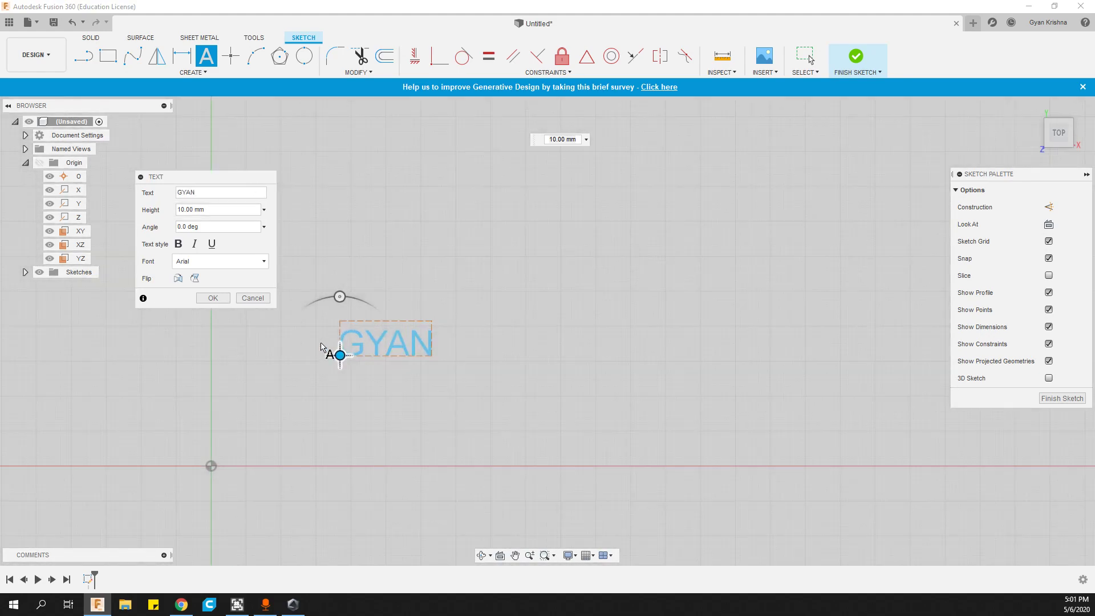
scroll(420, 352, "up", 1)
scroll(402, 348, "up", 2)
scroll(402, 348, "down", 2)
scroll(403, 349, "up", 1)
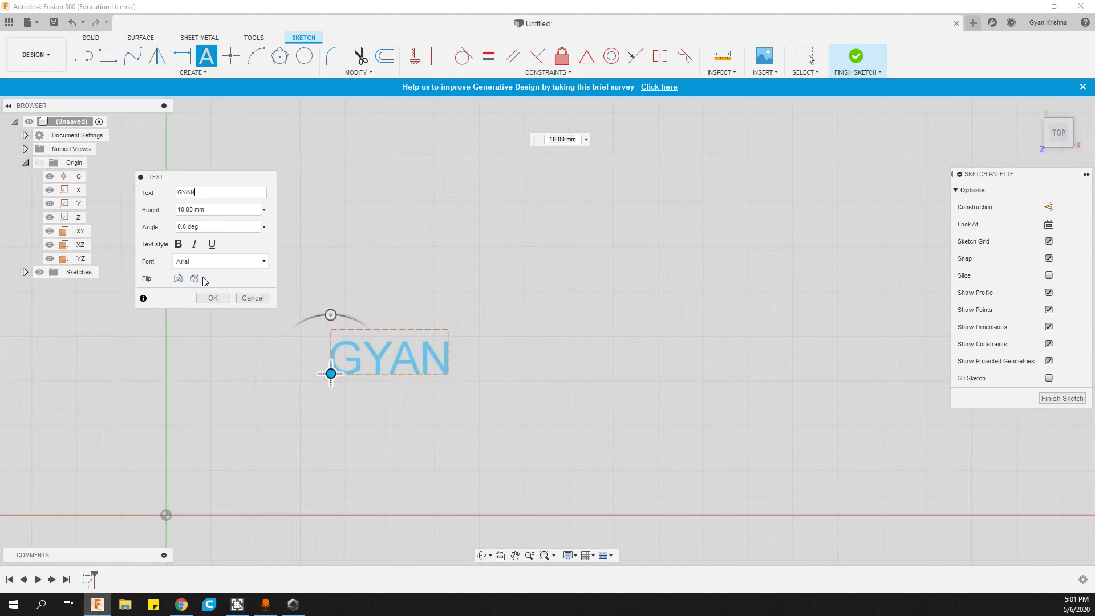
Step: Set the sketch text's height to 15 mm and finish the text
left_click(192, 210)
type("15")
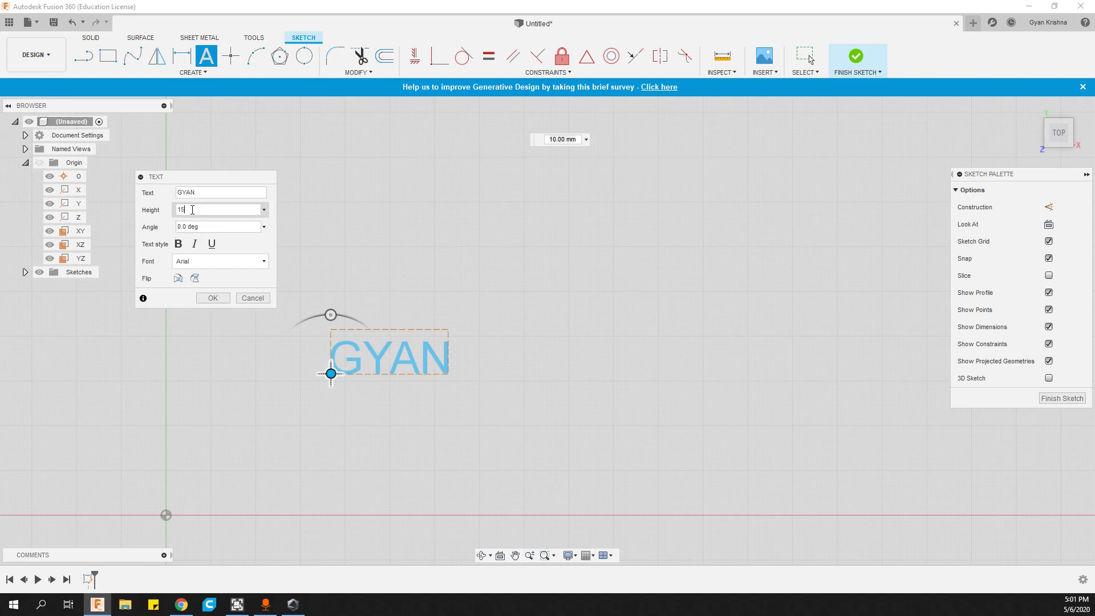
key("Return")
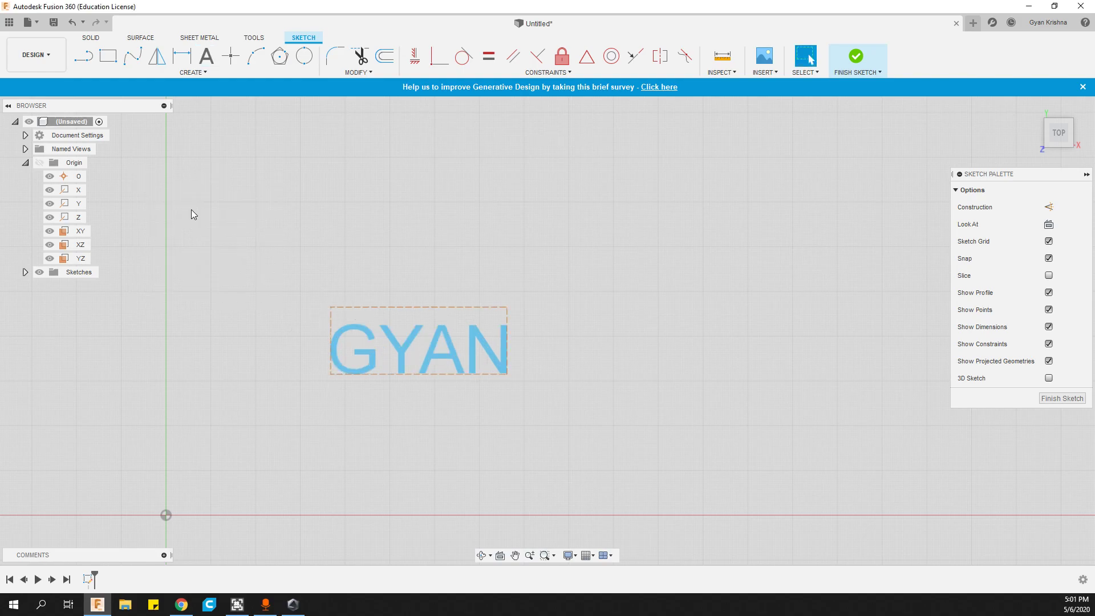
Step: Reopen the sketch text for editing and try the Candara and Corbel fonts on it
double_click(358, 363)
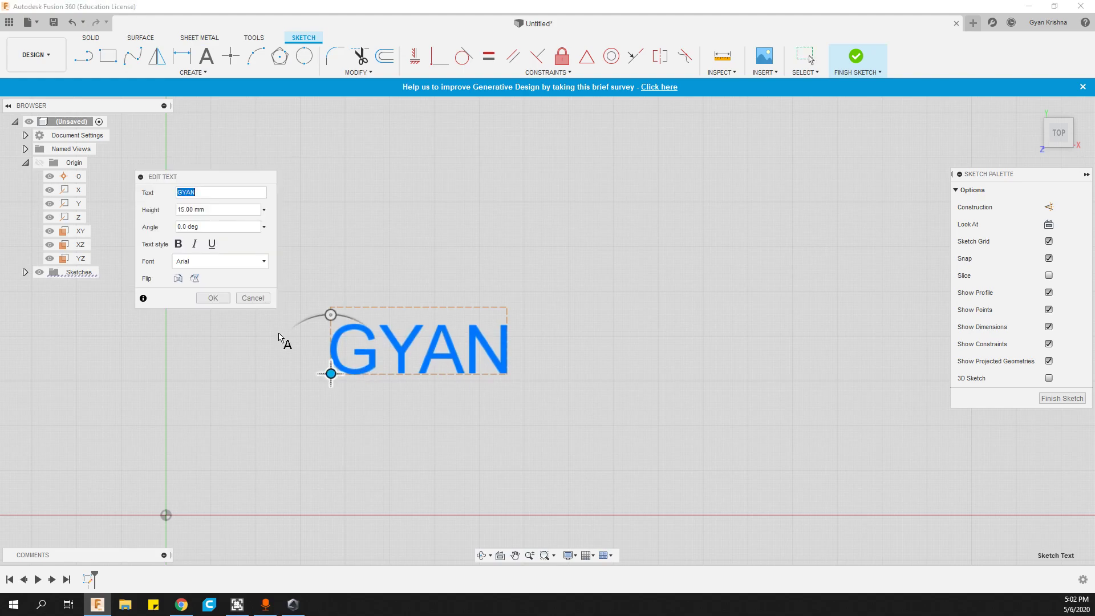
left_click(232, 258)
scroll(210, 347, "down", 10)
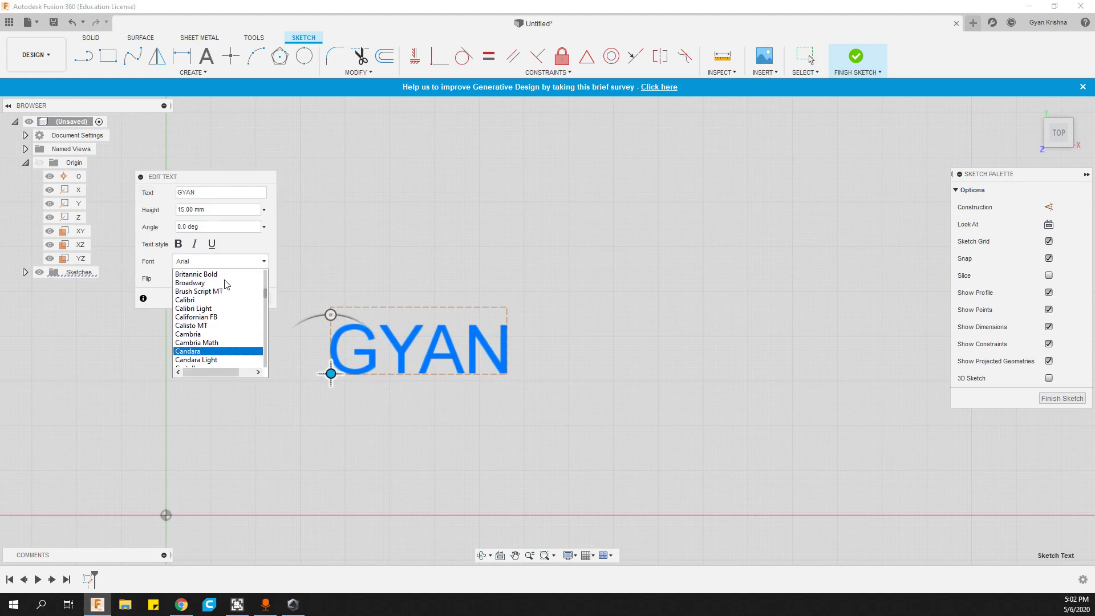
left_click(211, 351)
left_click(231, 261)
scroll(215, 349, "down", 4)
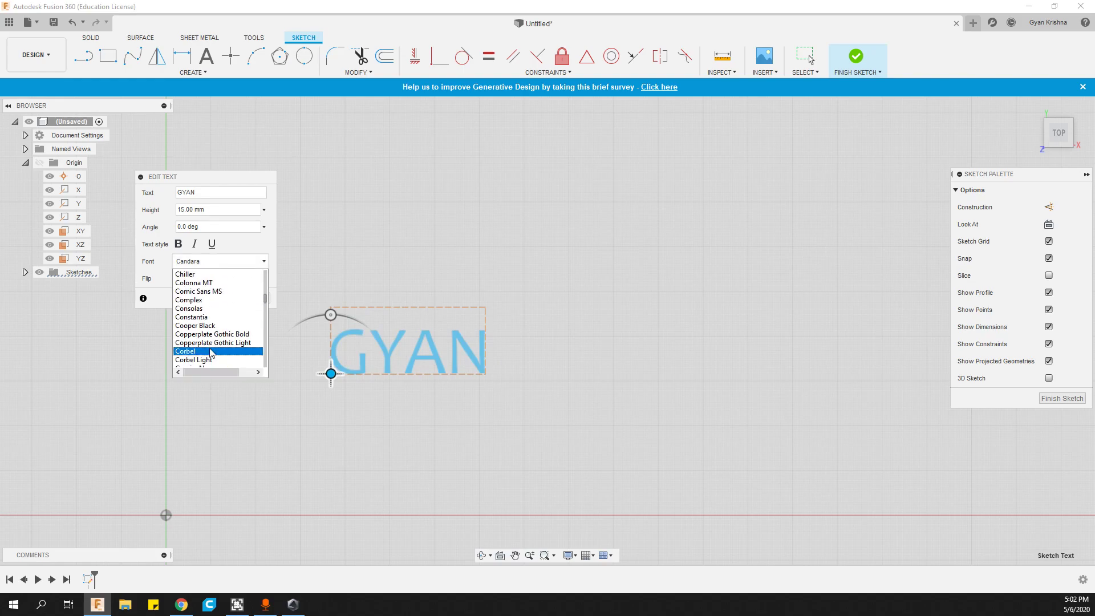
left_click(228, 262)
Step: Try the French Script MT and GothicG fonts on the sketch text
left_click(231, 261)
scroll(230, 311, "down", 5)
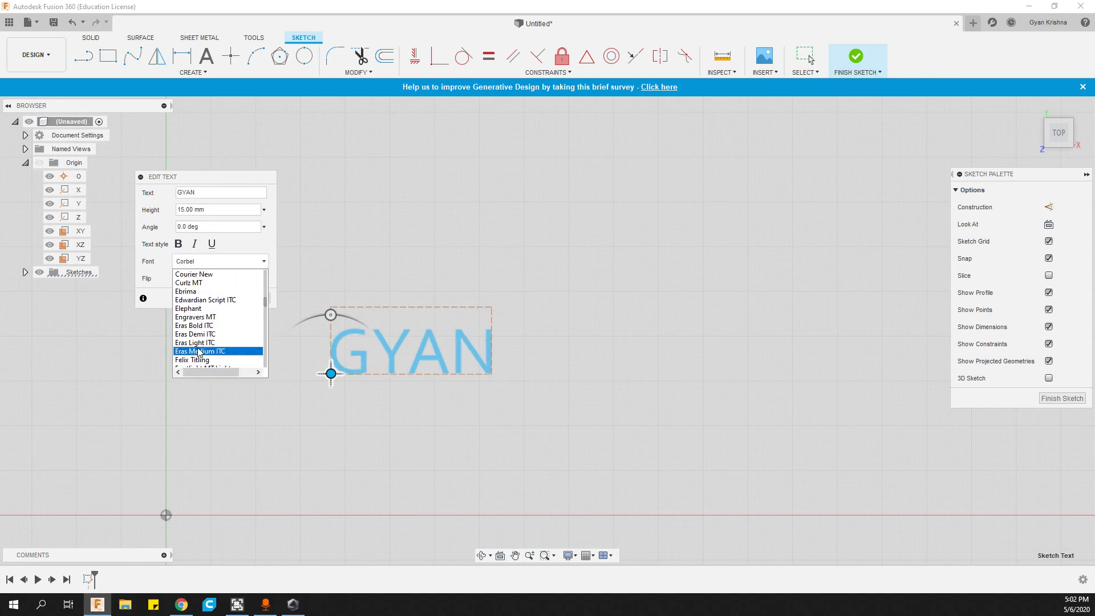
scroll(229, 308, "down", 3)
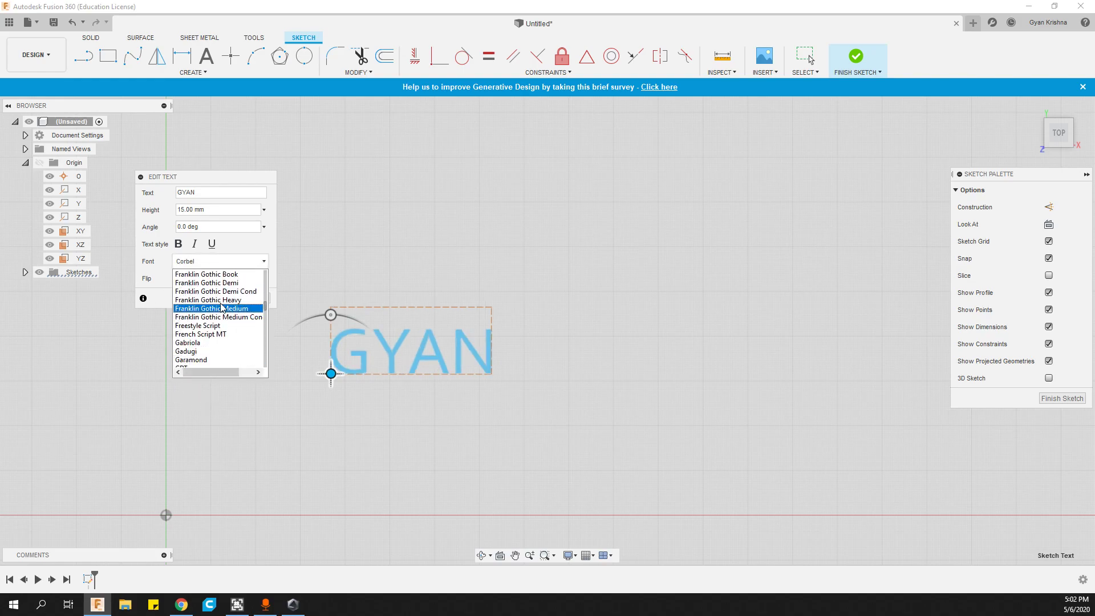
left_click(222, 336)
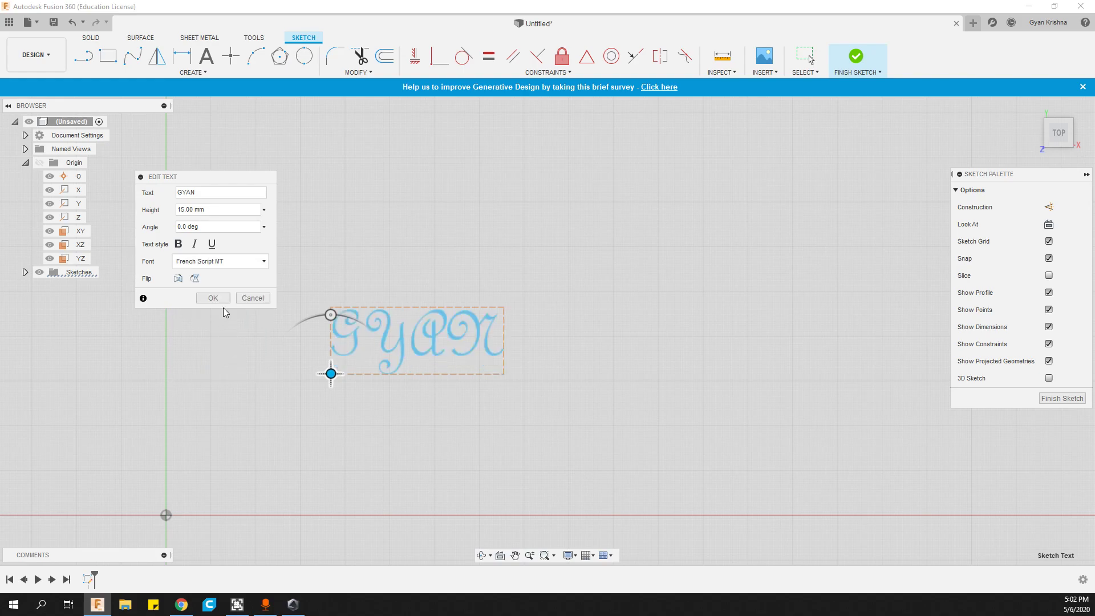
left_click(232, 266)
scroll(222, 319, "down", 2)
left_click(222, 337)
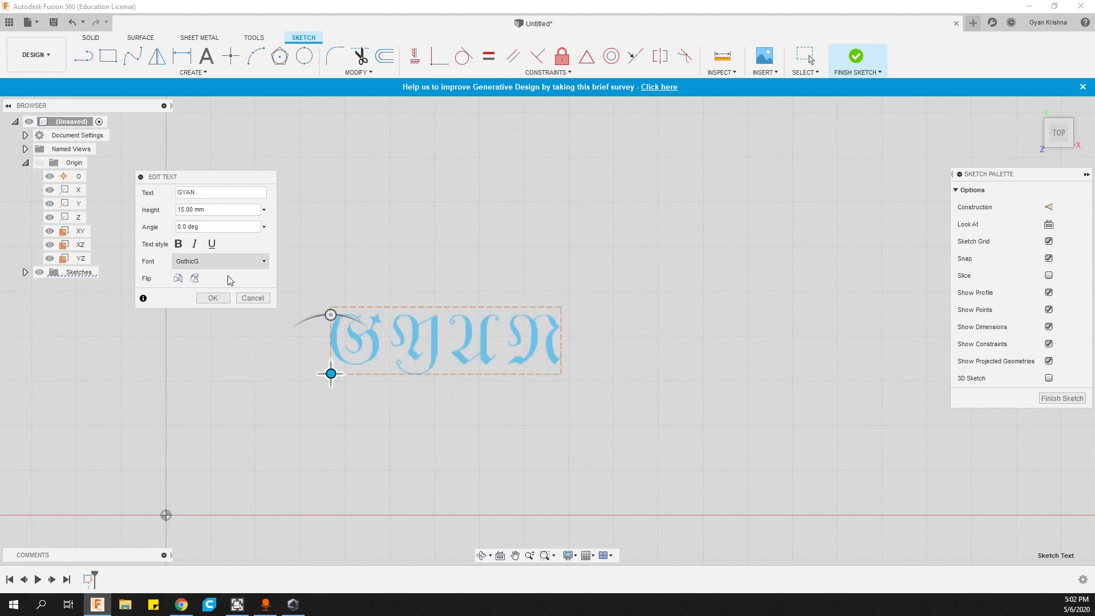
Step: Try the Impact, HP Simplified Light and ItalicC fonts on the sketch text
left_click(231, 264)
left_click(211, 352)
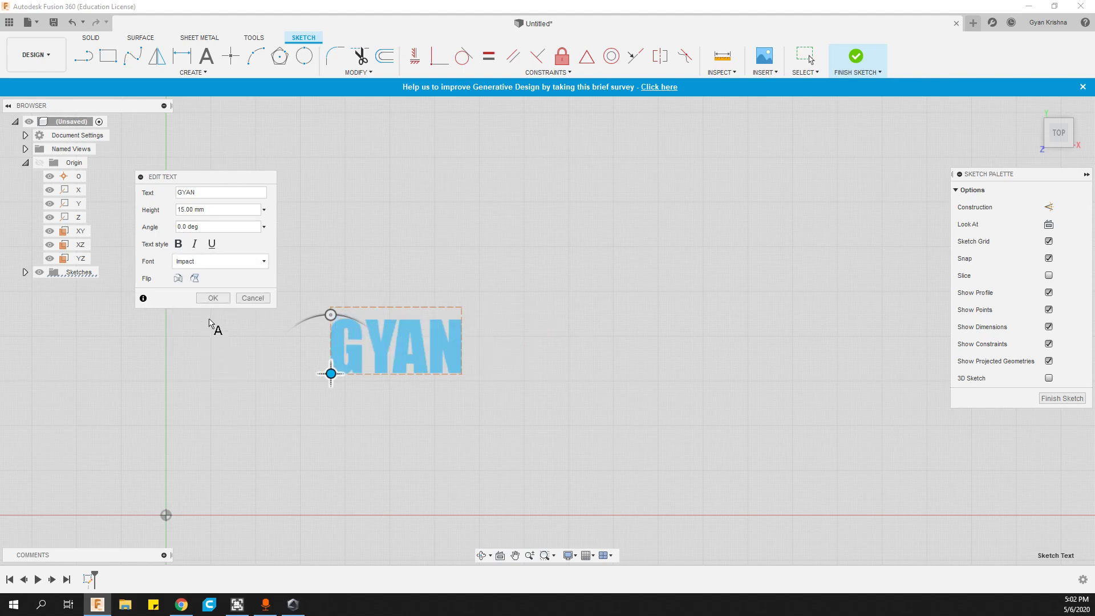
left_click(231, 261)
left_click(225, 313)
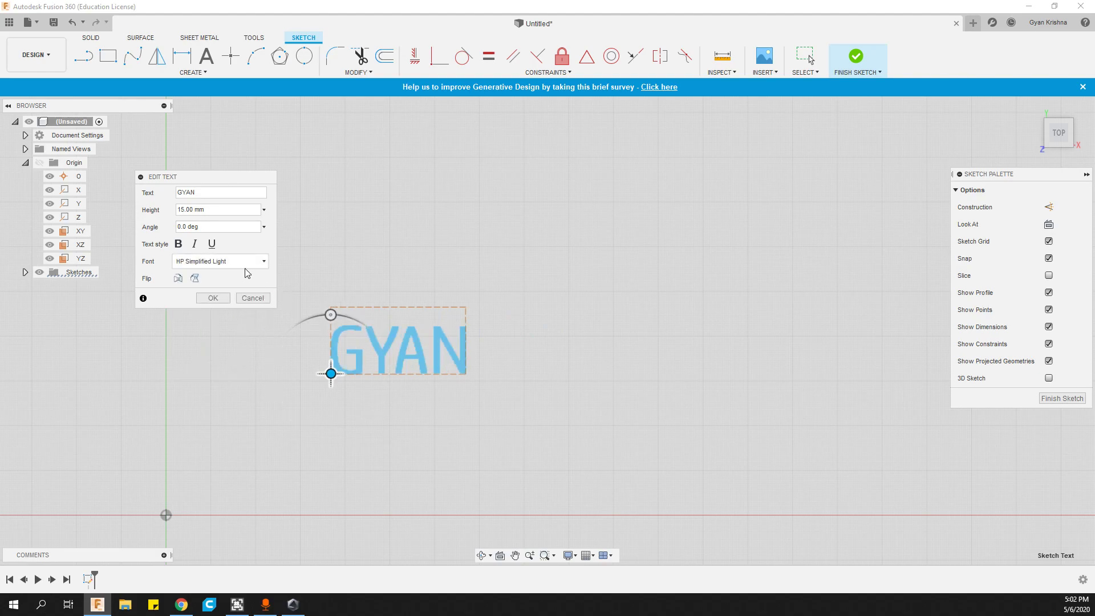
left_click(230, 262)
left_click(216, 358)
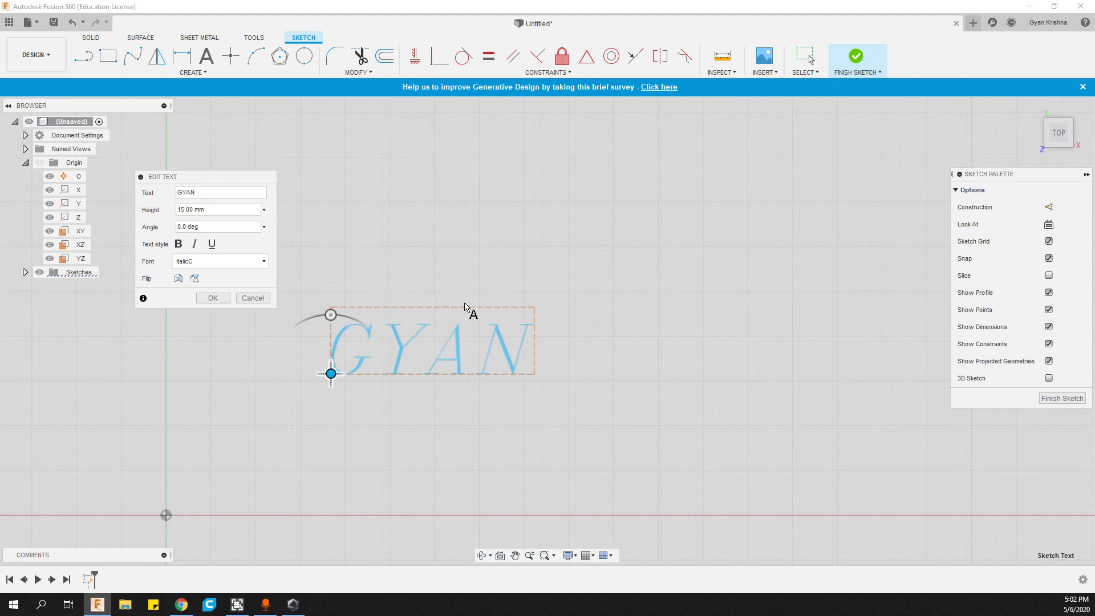
Step: Try the Maiandra GD and Microsoft YaHei fonts on the sketch text
left_click(251, 266)
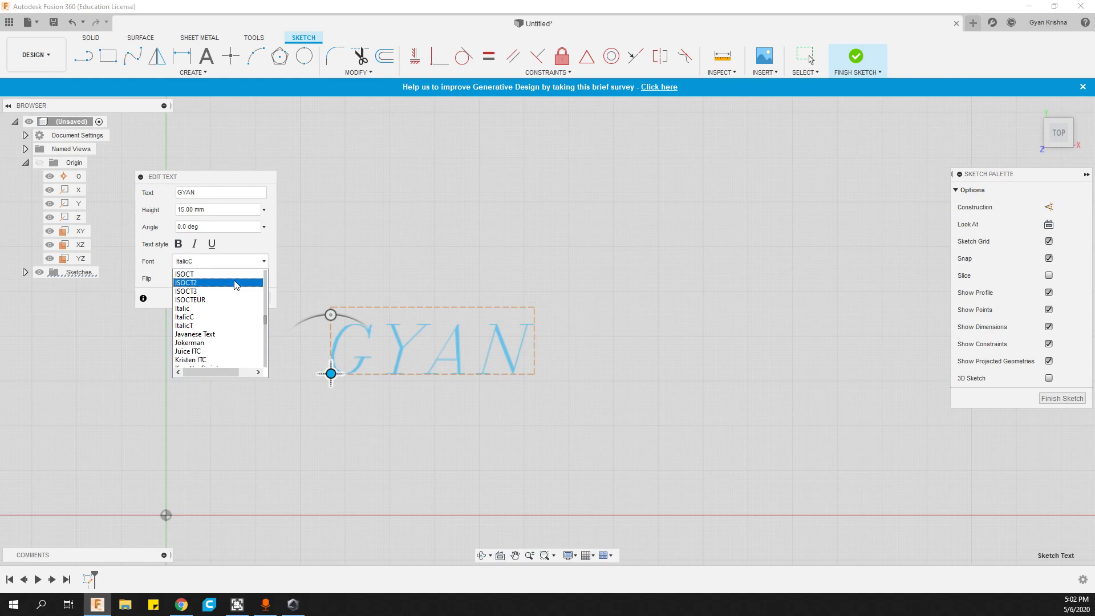
scroll(235, 308, "down", 5)
left_click(216, 337)
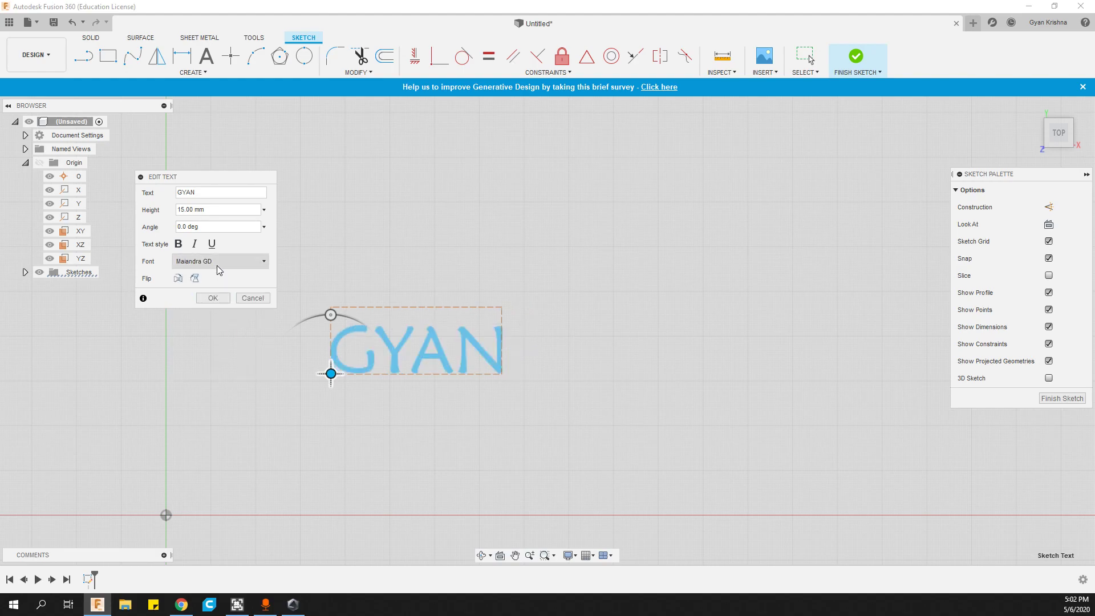
left_click(216, 265)
scroll(219, 319, "down", 3)
left_click(219, 350)
Step: Try the OCR A Extended and Proxy 2 fonts on the sketch text
left_click(220, 266)
scroll(213, 331, "down", 3)
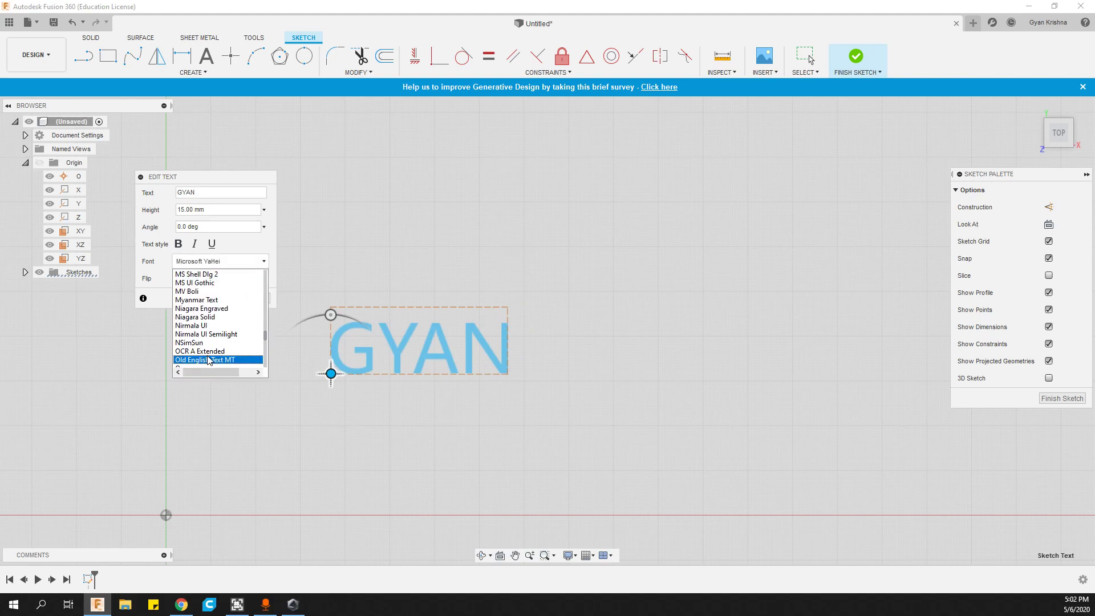
left_click(212, 350)
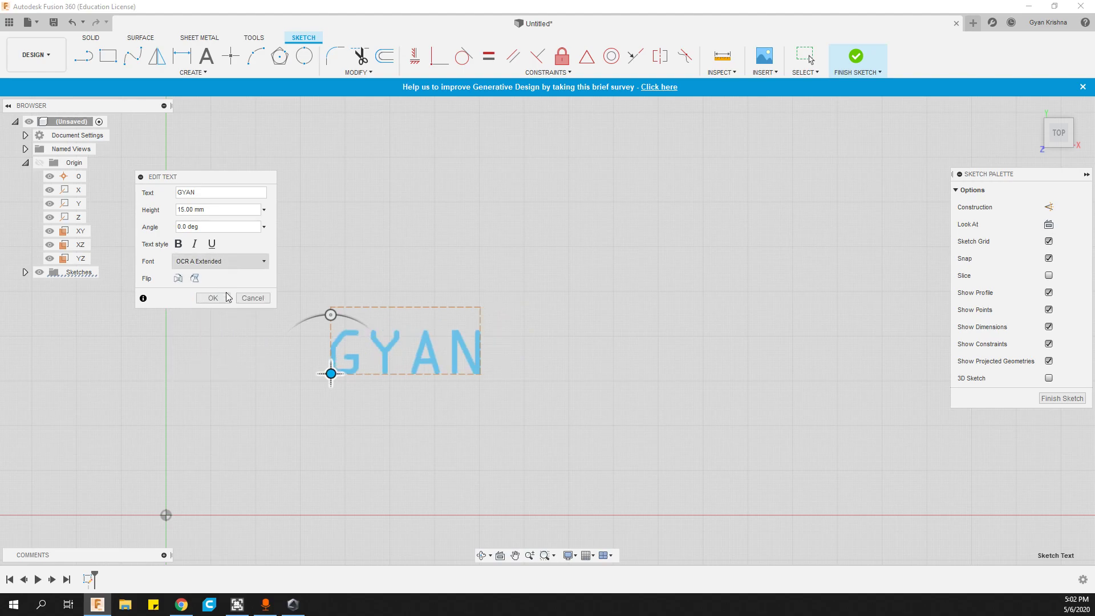
left_click(220, 261)
scroll(225, 341, "down", 4)
left_click(225, 341)
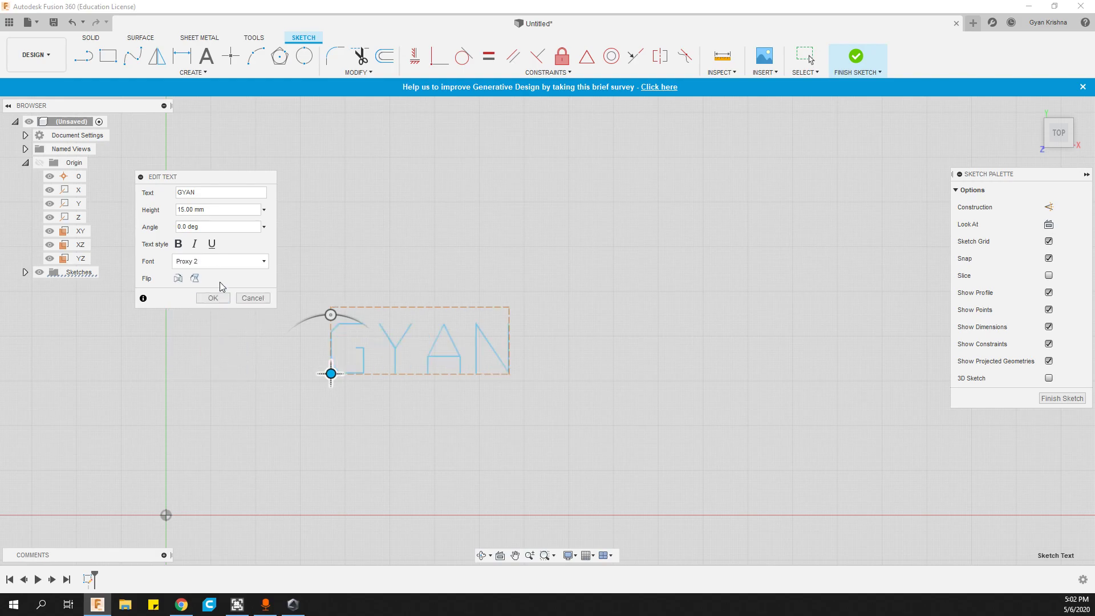
Step: Try further fonts on the sketch text, including Rage Italic
left_click(218, 264)
left_click(210, 313)
left_click(220, 261)
left_click(210, 323)
scroll(393, 356, "down", 2)
scroll(380, 352, "up", 5)
left_click(220, 261)
left_click(220, 359)
Step: Try the RomanD font on the sketch text and switch the text to Segoe Script
left_click(233, 266)
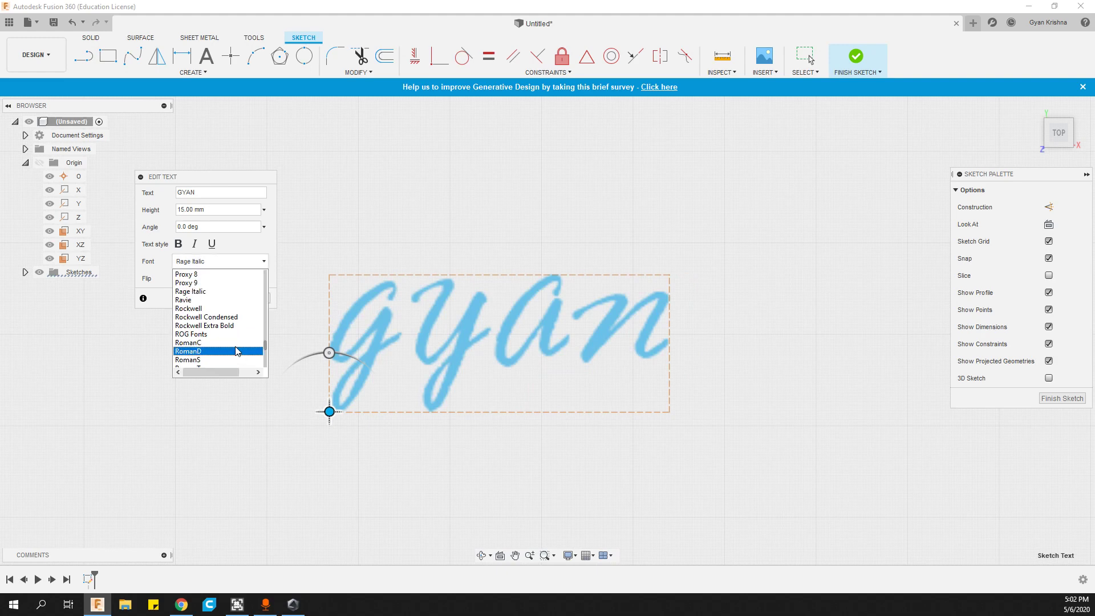
left_click(231, 347)
left_click(242, 261)
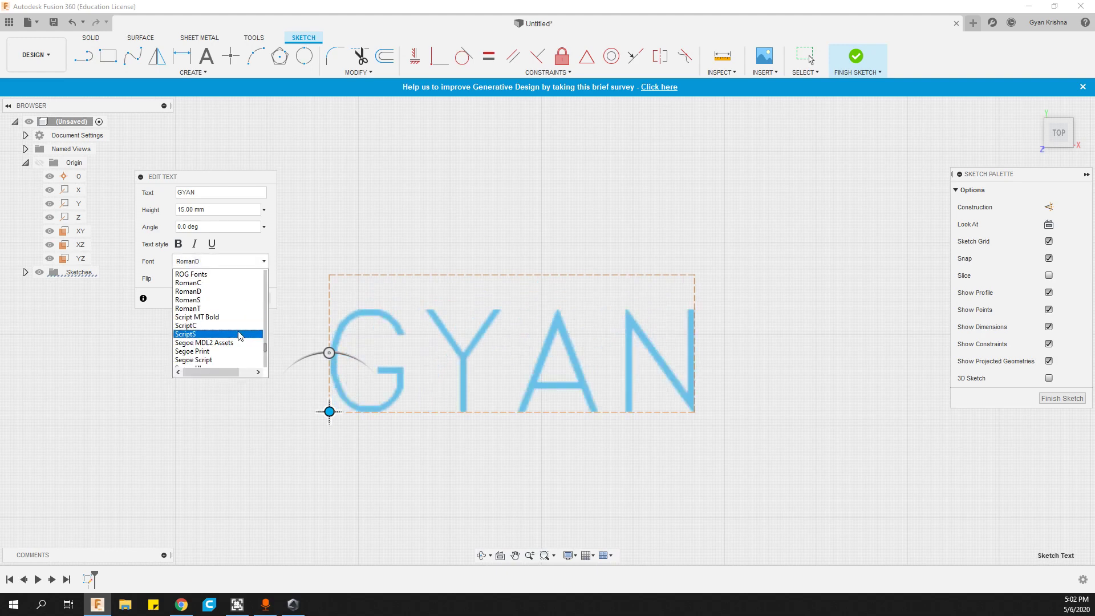
left_click(234, 358)
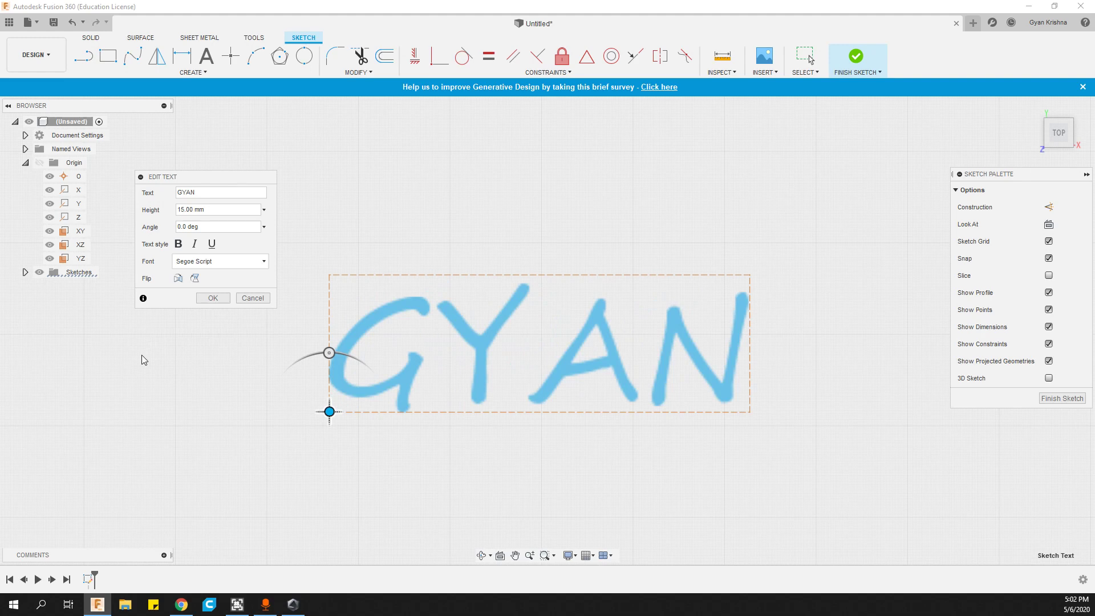
Step: Make the sketch text bold and italic and accept the text edit
scroll(143, 358, "down", 2)
left_click(186, 245)
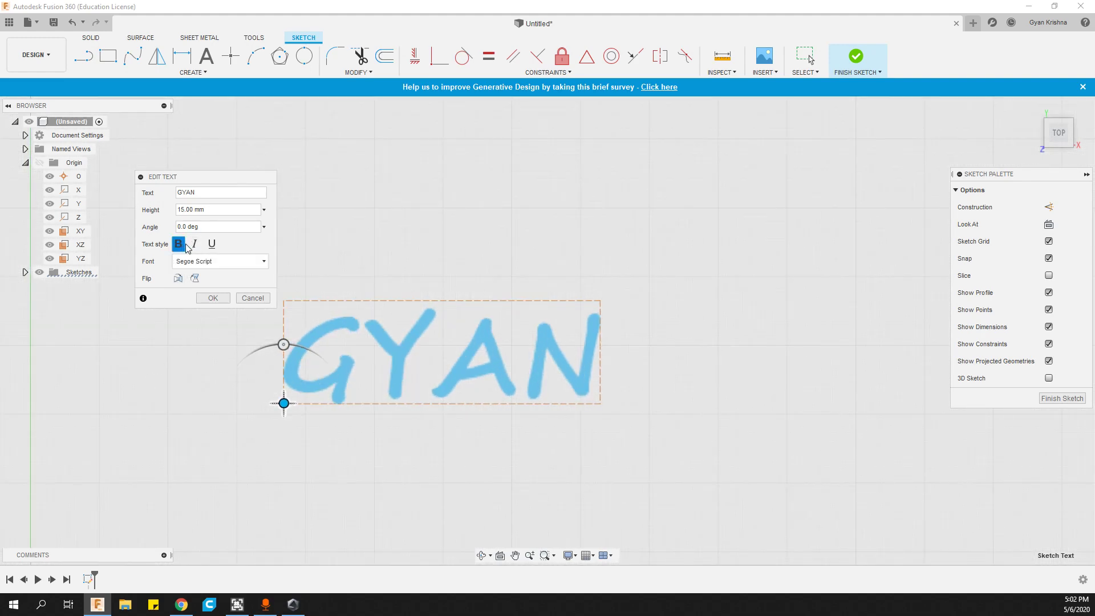
left_click(194, 244)
scroll(228, 490, "down", 1)
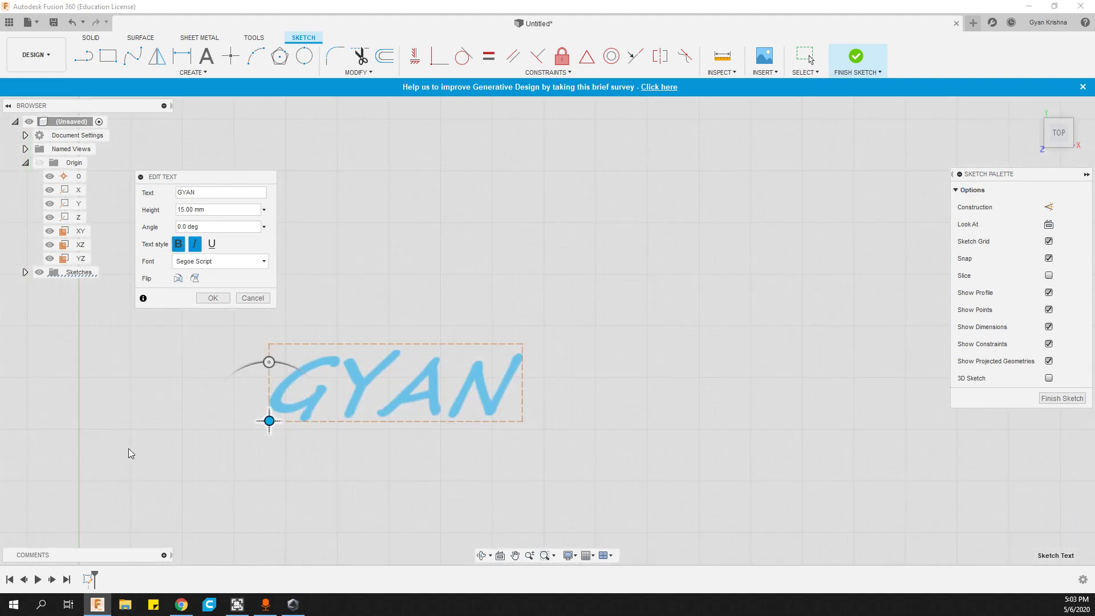
left_click(213, 298)
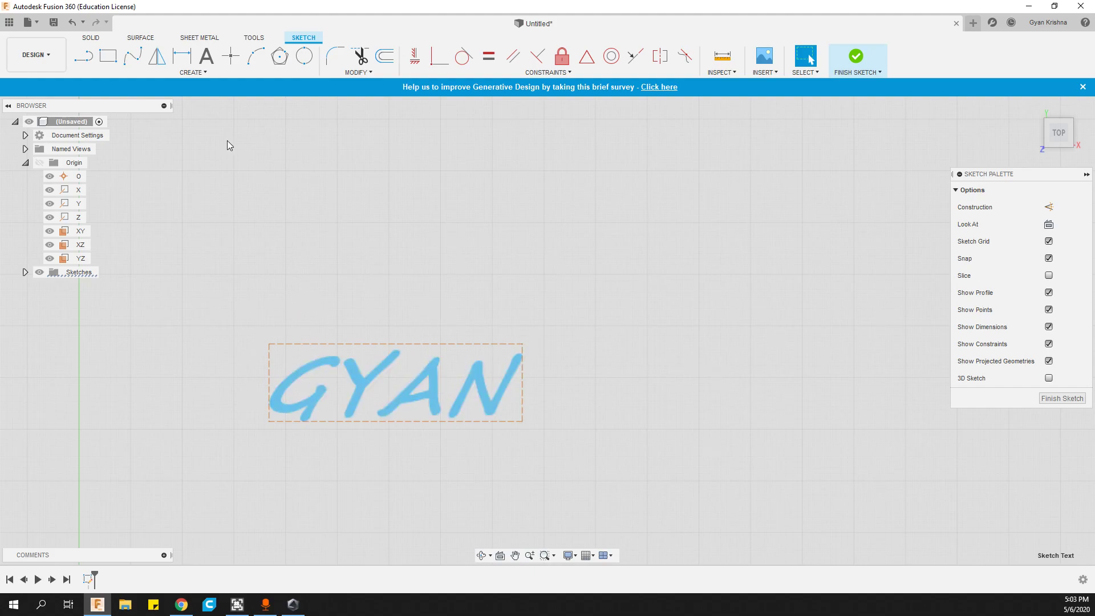
Step: Sketch a horizontal center-to-center slot around the name text, about 55 mm between centers and about 24 mm wide
left_click(159, 74)
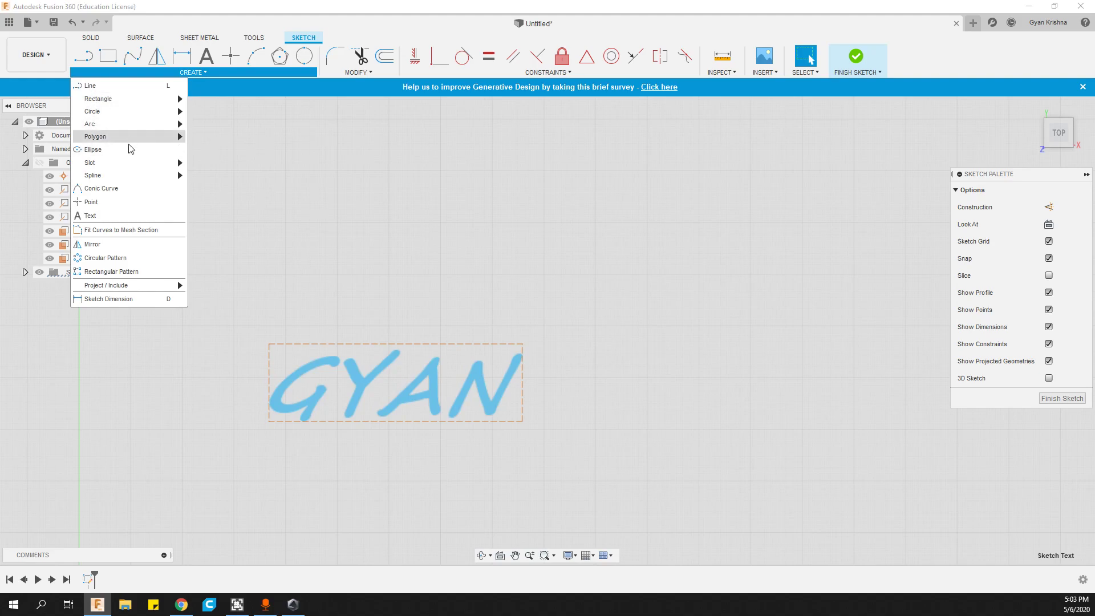
mouse_move(131, 163)
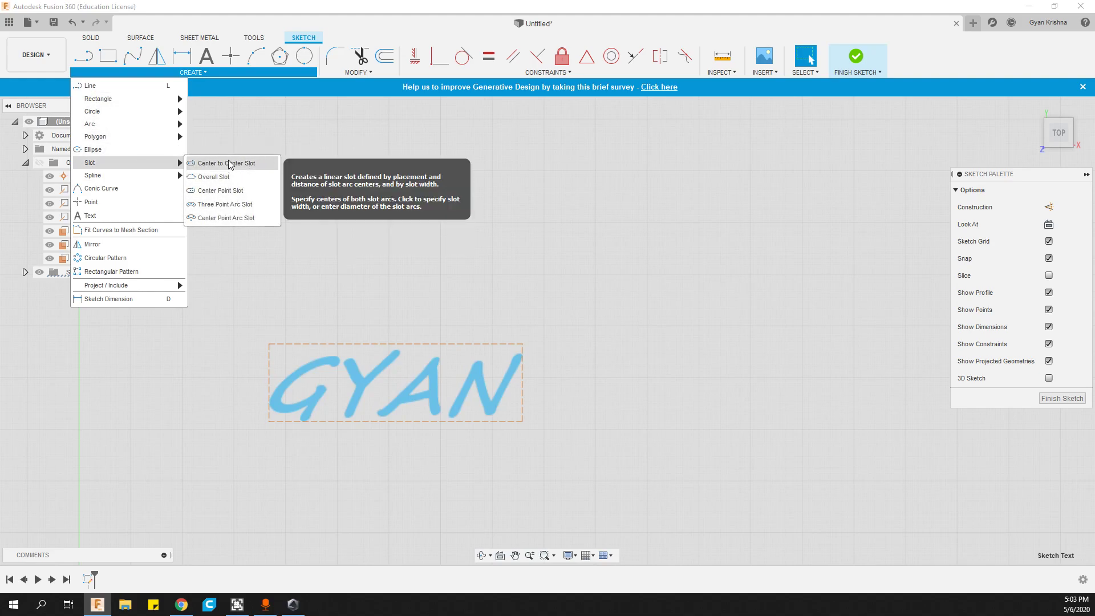
left_click(230, 164)
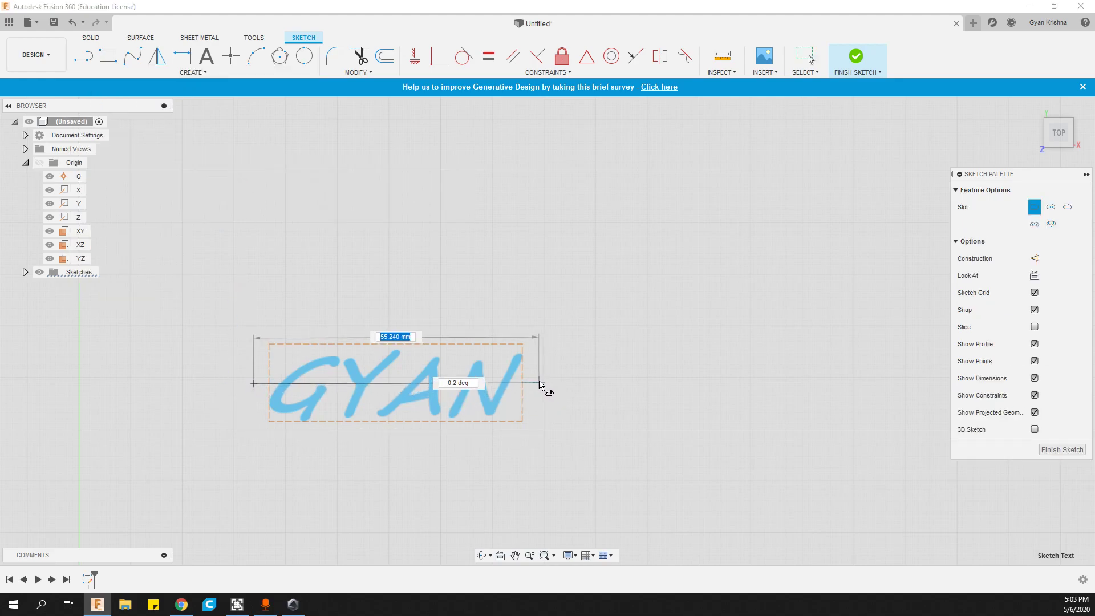
left_click(540, 384)
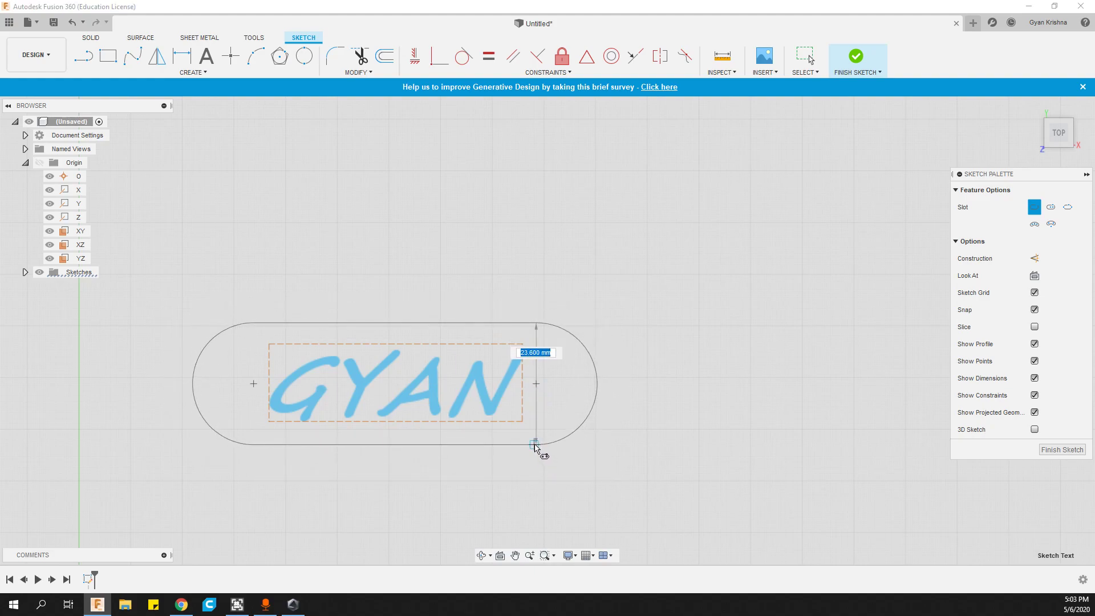
left_click(620, 432)
scroll(620, 432, "down", 3)
scroll(654, 386, "up", 5)
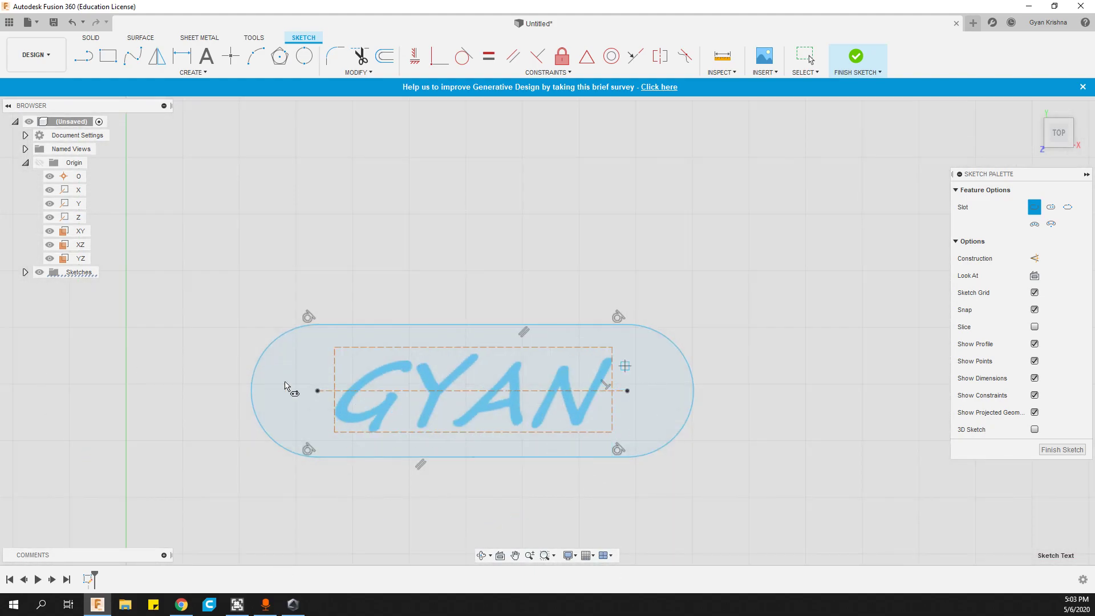
key("Escape")
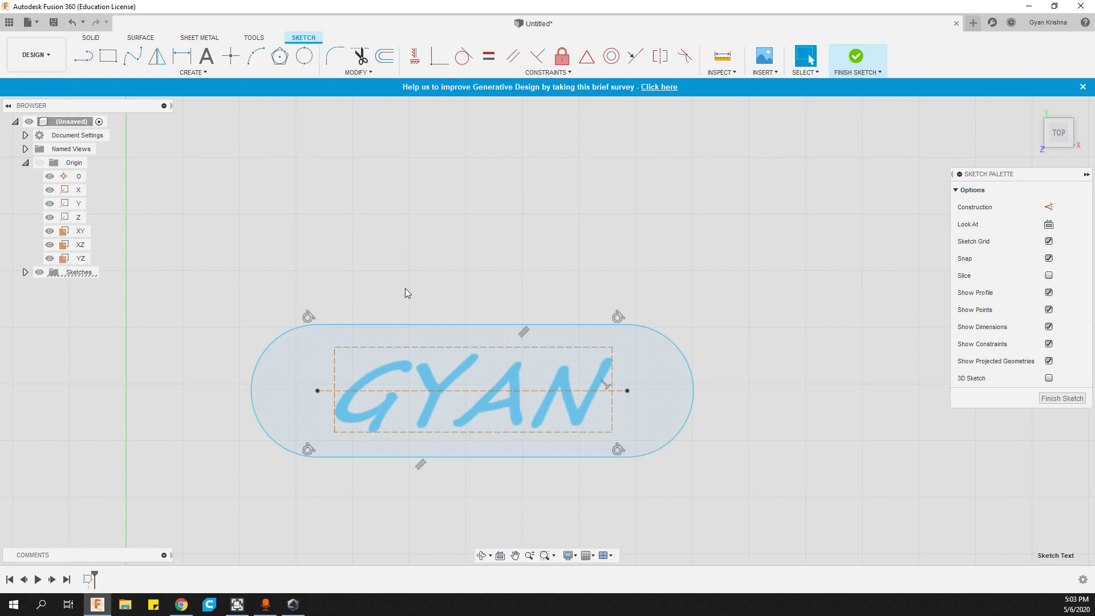
Step: Sketch a 3 mm diameter circle on the slot's centerline, inside the rounded end before the first letter, and finish the sketch
scroll(297, 386, "up", 3)
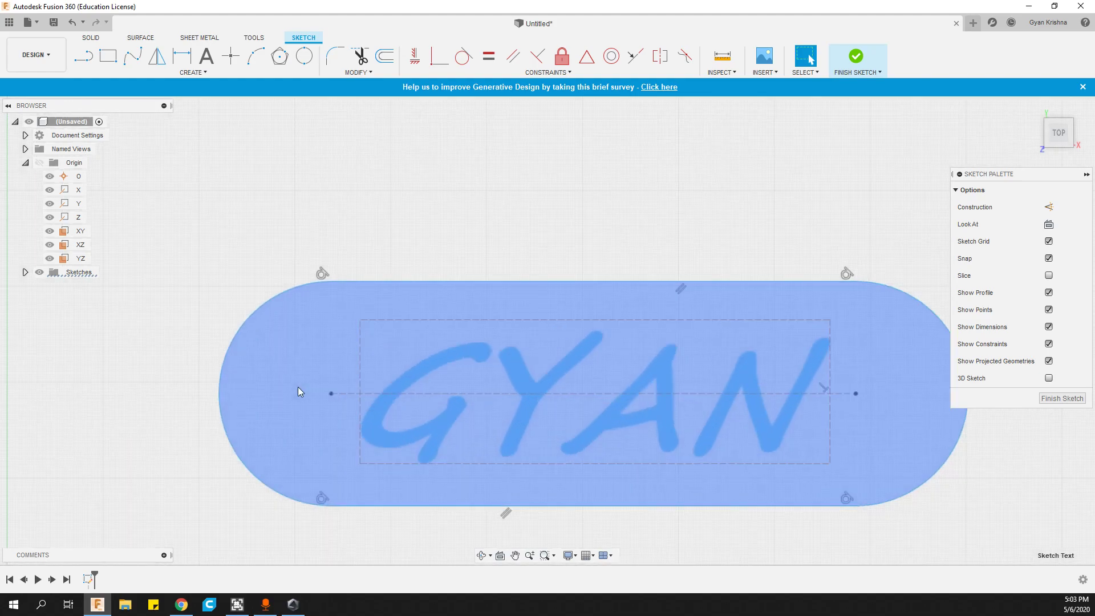
left_click(249, 75)
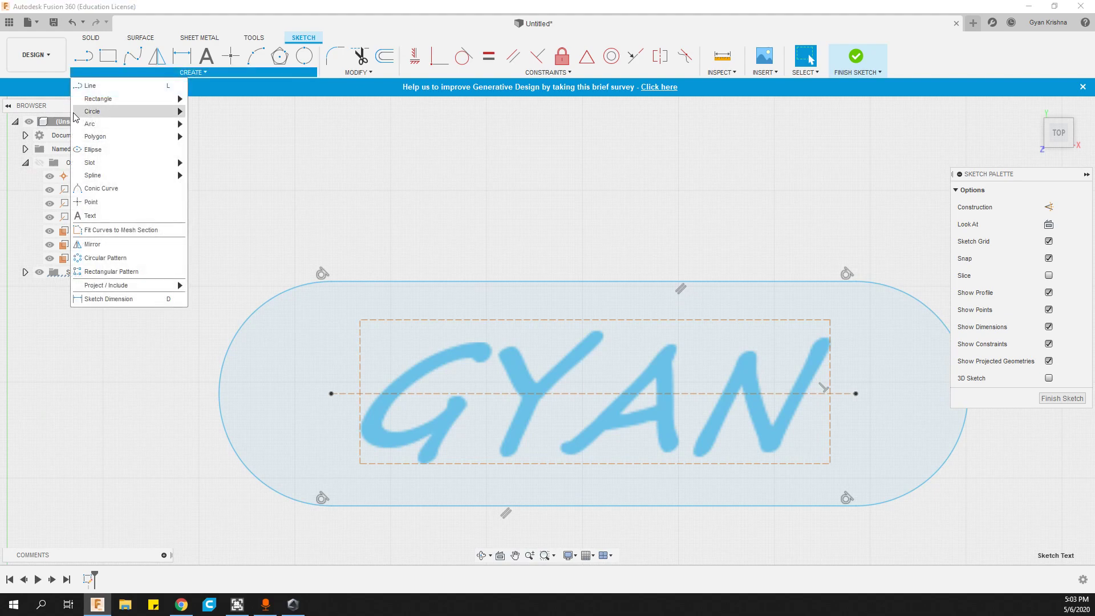
mouse_move(100, 114)
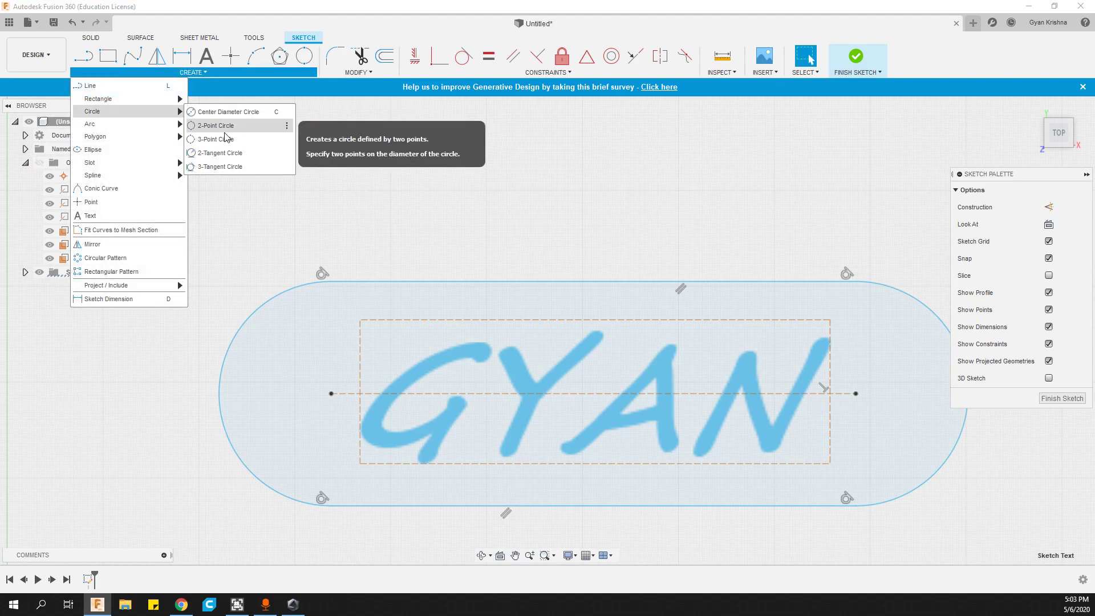
left_click(238, 113)
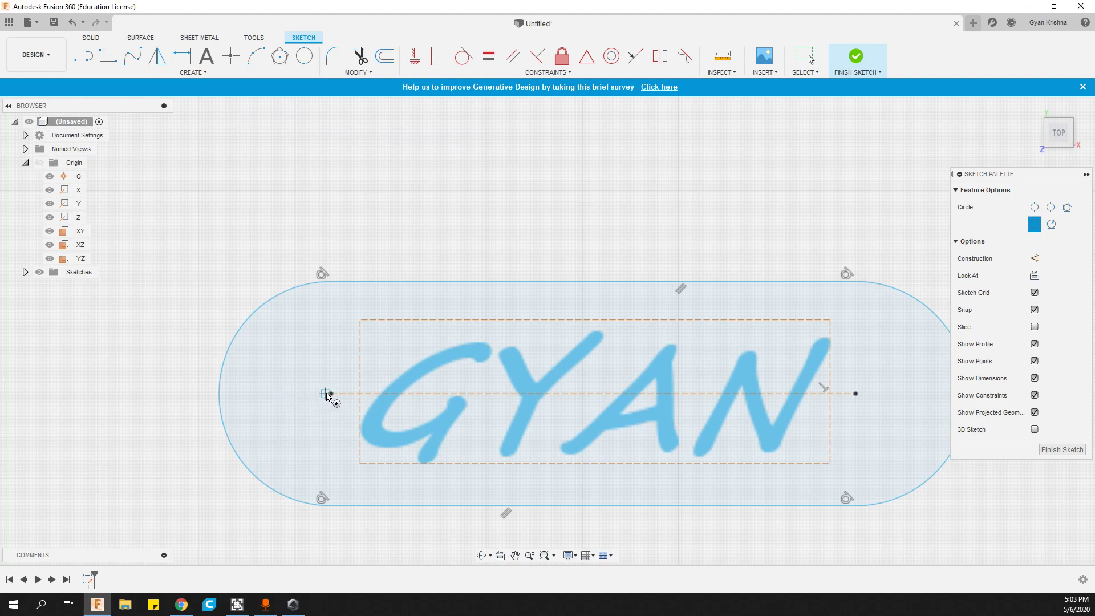
left_click(280, 393)
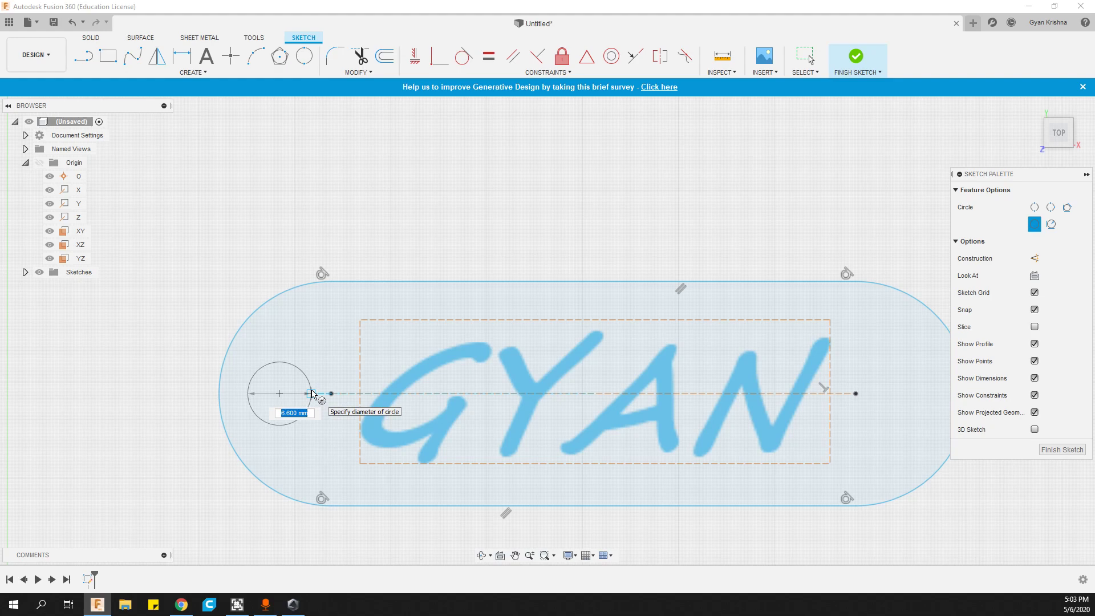
key("Return")
key("Escape")
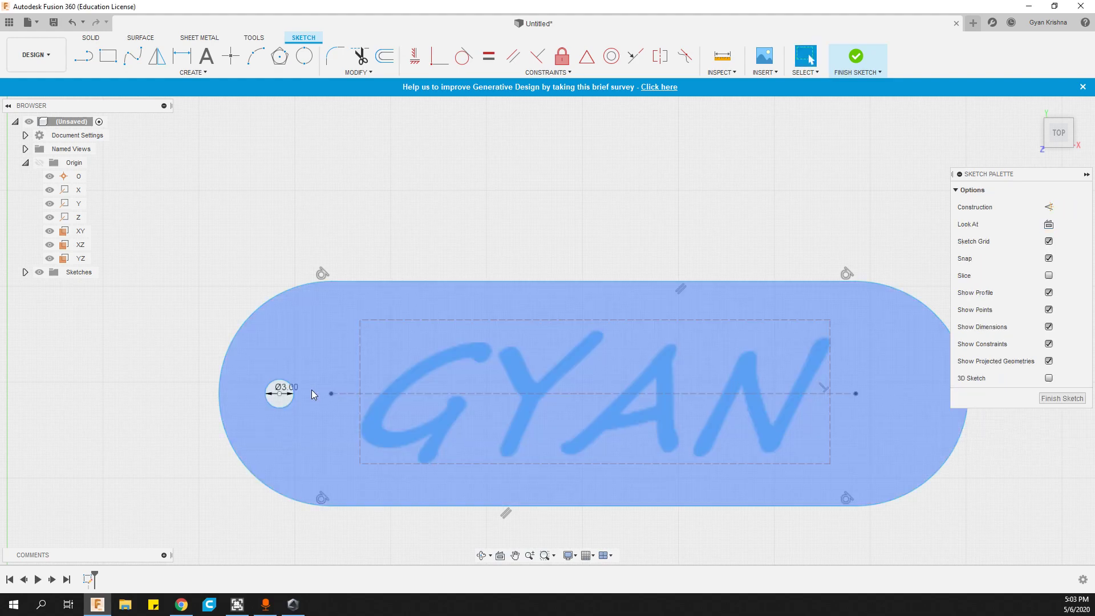
scroll(310, 390, "up", 3)
scroll(277, 397, "down", 5)
middle_click_drag(237, 423, 168, 366, "shift")
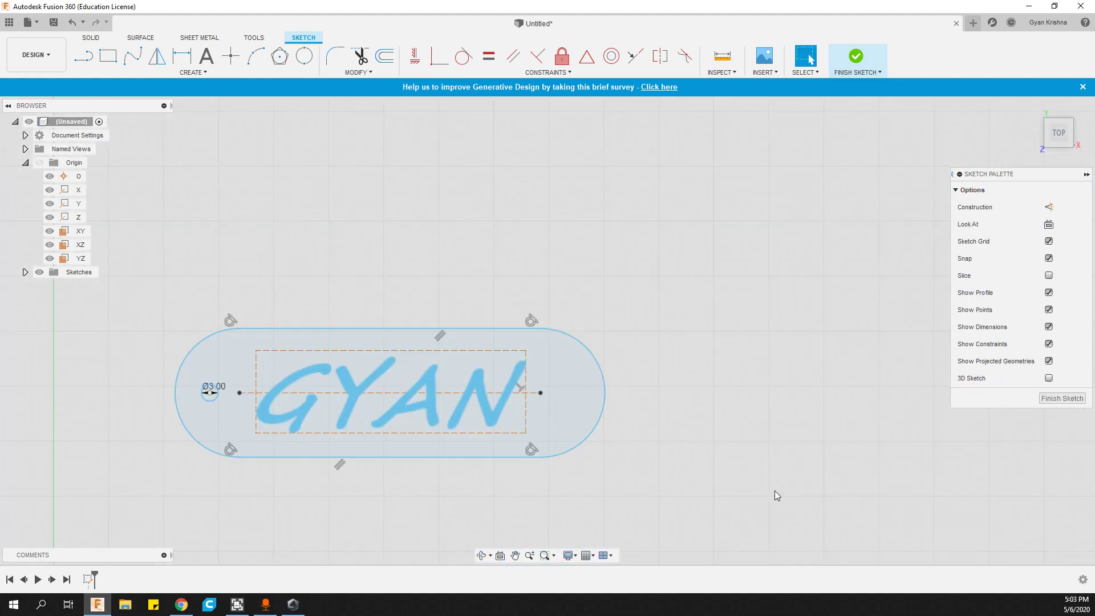
middle_click_drag(762, 462, 790, 500, "shift")
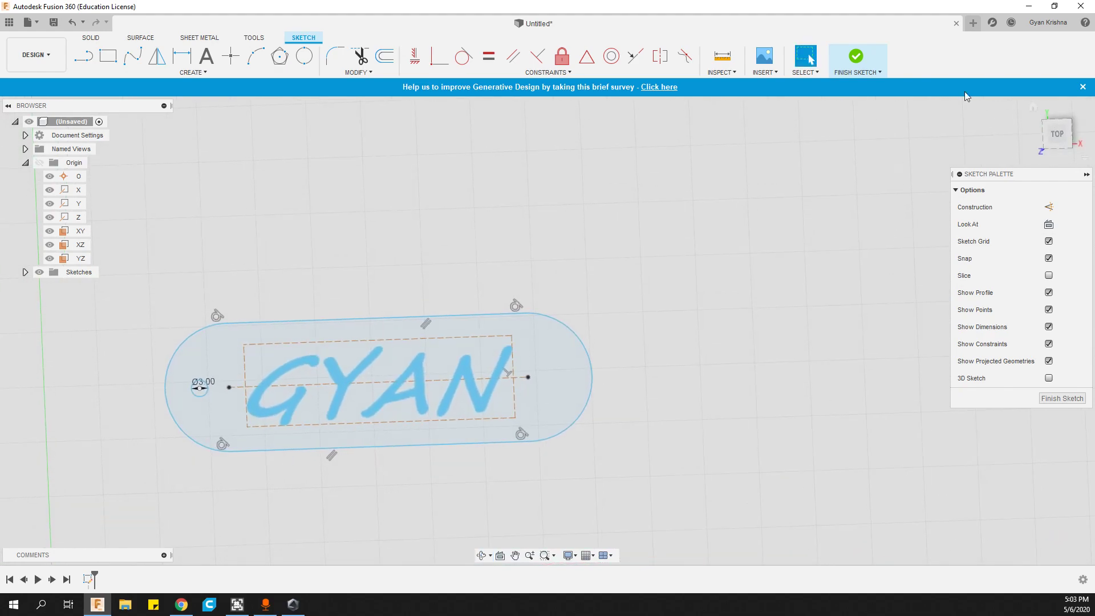
left_click(836, 67)
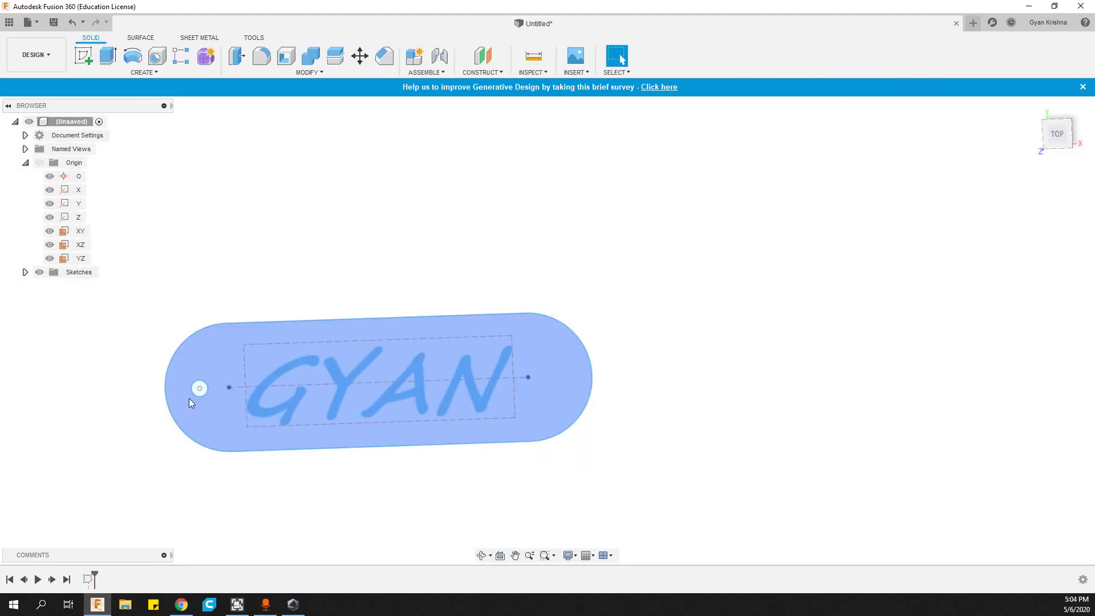
Step: Extrude the slot profile, leaving out the keyring hole circle, 4 mm upward as a new body
middle_click_drag(360, 493, 254, 411, "shift")
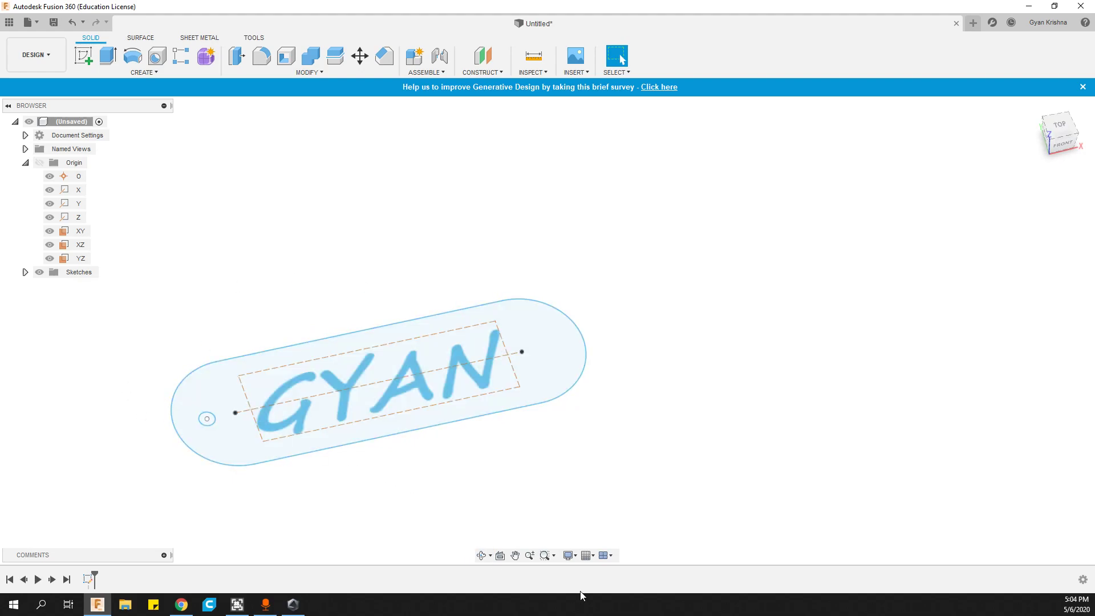
key("e")
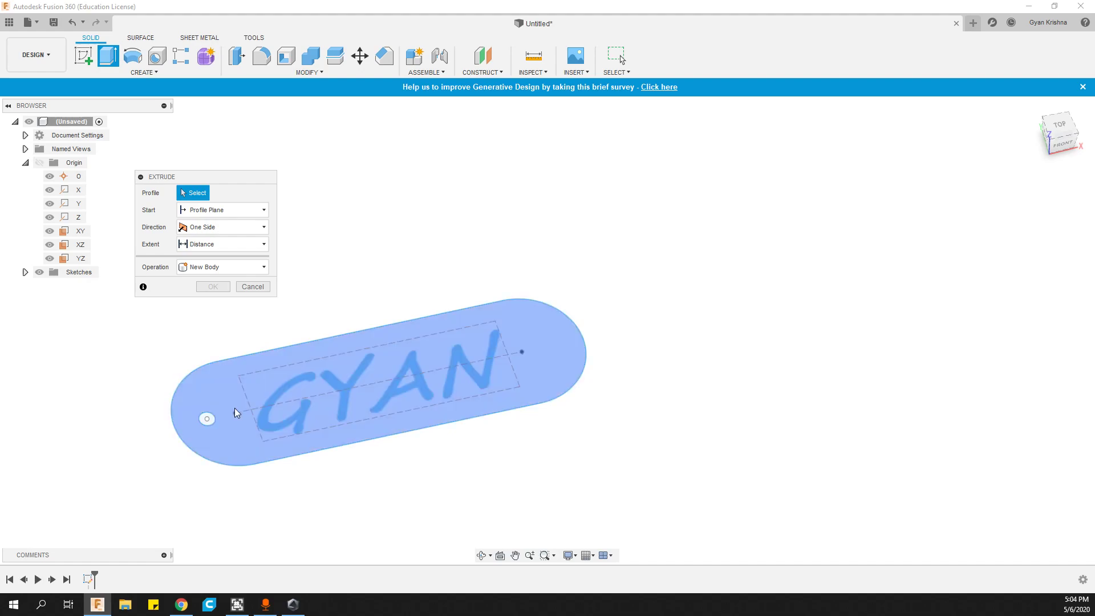
left_click(243, 447)
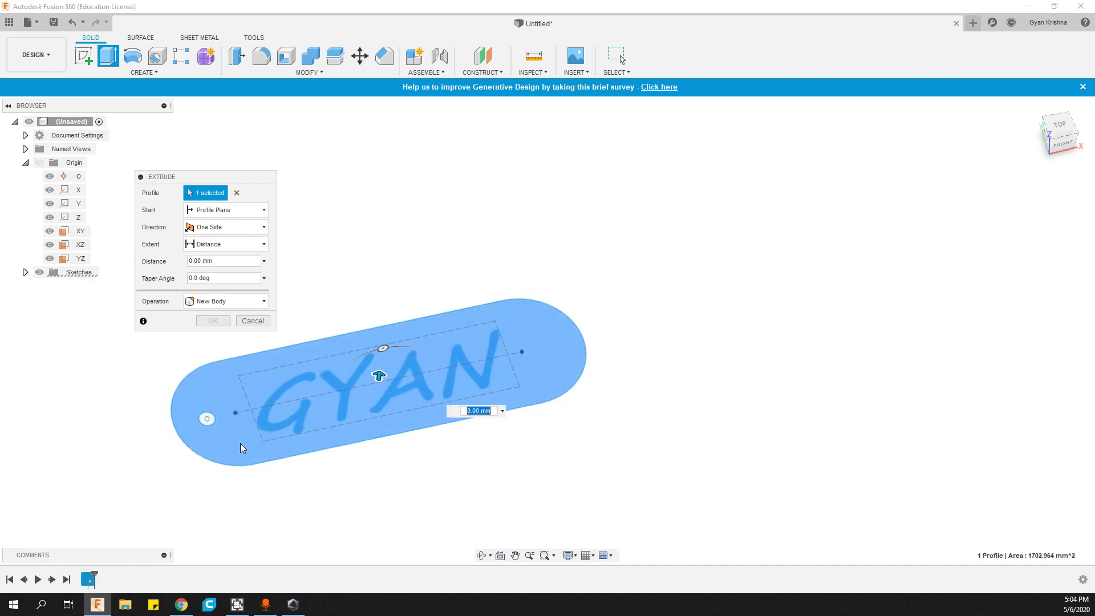
middle_click_drag(531, 445, 524, 420, "shift")
left_click_drag(376, 370, 371, 355)
middle_click_drag(710, 246, 201, 297, "shift")
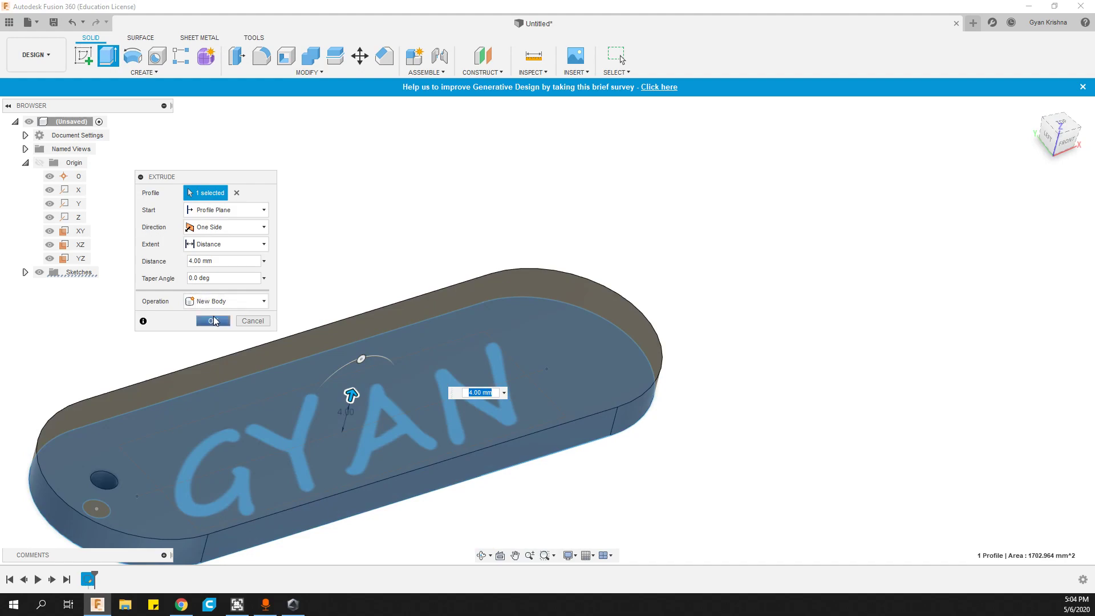
left_click(214, 321)
scroll(701, 444, "down", 3)
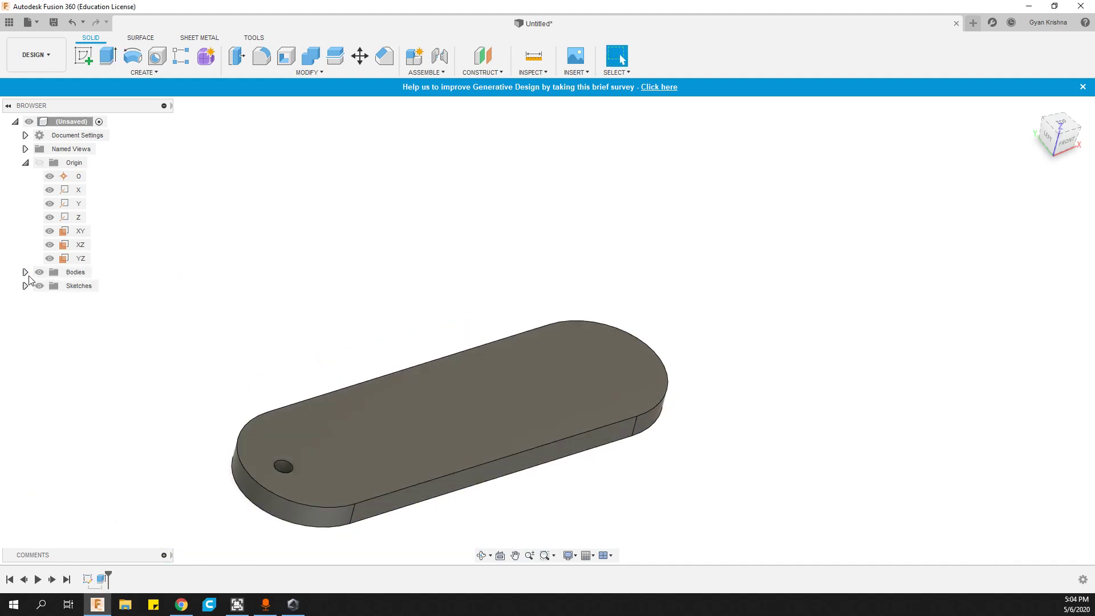
Step: Make Sketch1 visible again so that the name text can be used for another extrusion
scroll(151, 212, "down", 5)
middle_click_drag(233, 259, 228, 294)
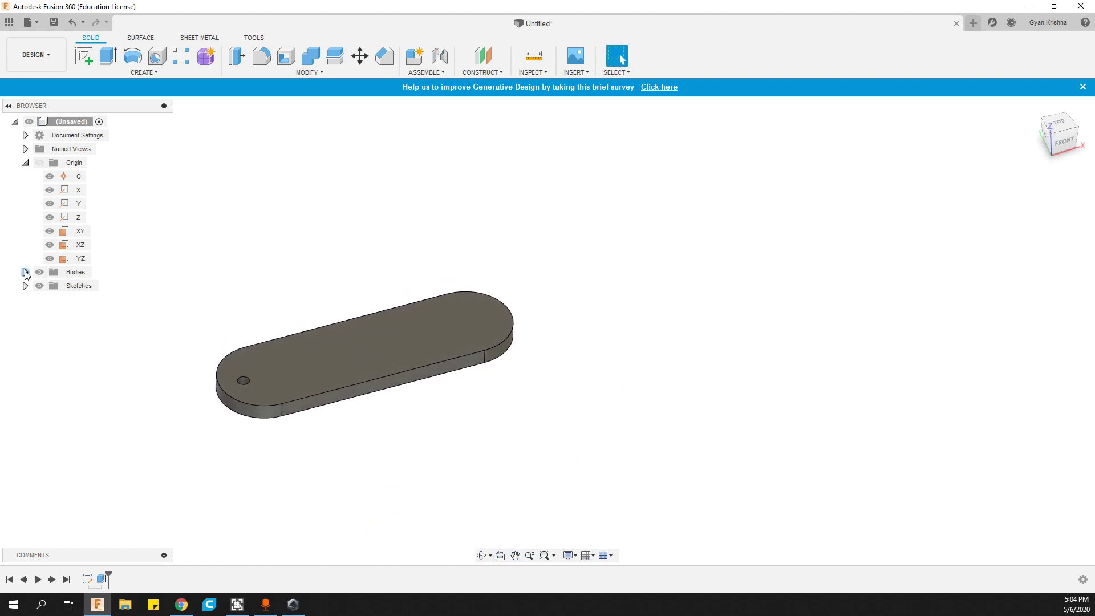
left_click(25, 272)
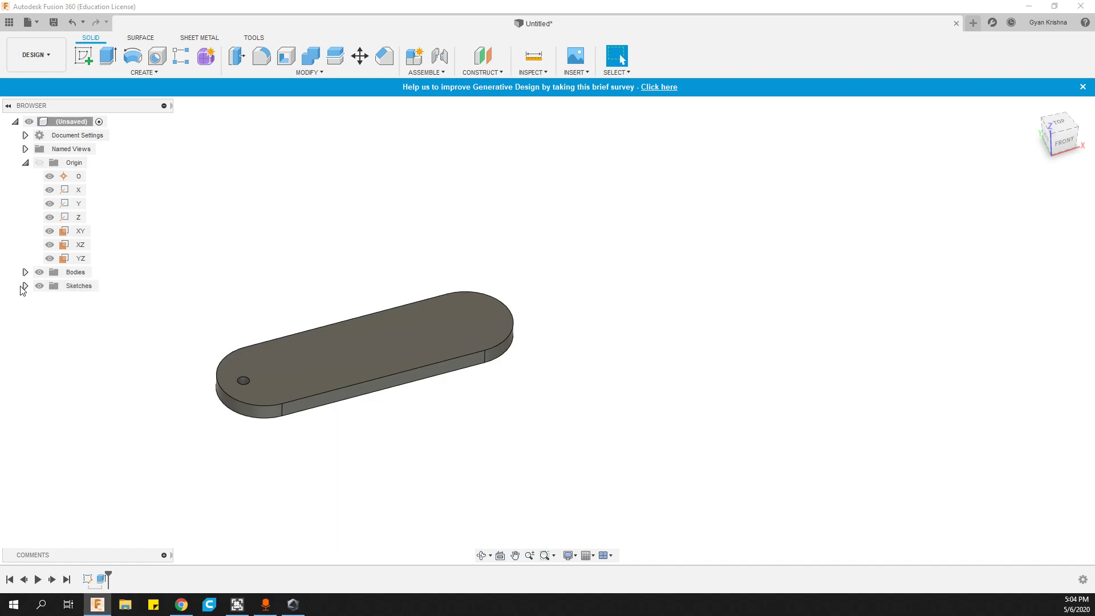
left_click(25, 285)
left_click(49, 299)
Step: Start an extrusion of the name text from the underside of the plate, 7 mm upward through it
middle_click_drag(291, 417, 397, 455, "shift")
mouse_move(439, 358)
middle_mouse_down("shift")
mouse_move(454, 357)
mouse_move(467, 384)
mouse_move(399, 380)
mouse_move(436, 346)
middle_mouse_up("shift")
key("e")
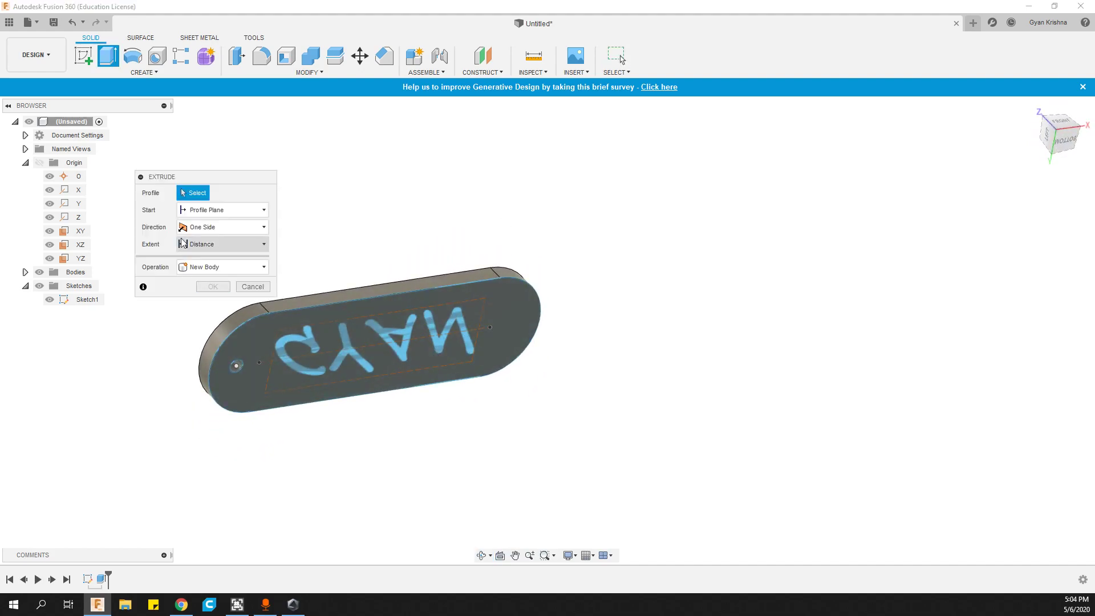
scroll(370, 251, "up", 3)
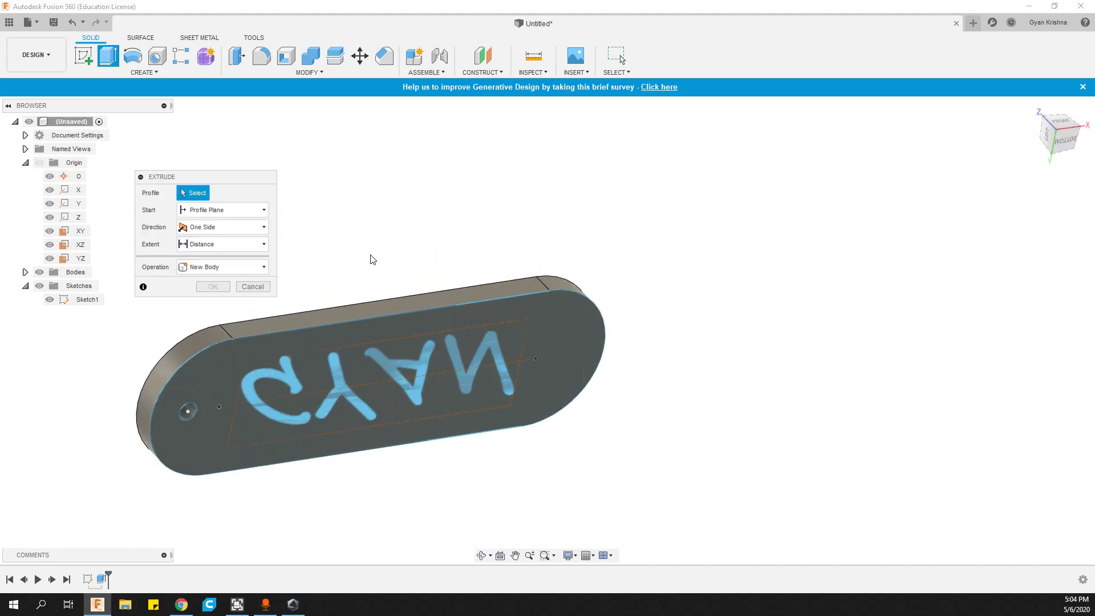
left_click(296, 397)
middle_click_drag(414, 292, 408, 360, "shift")
left_click_drag(370, 375, 371, 336)
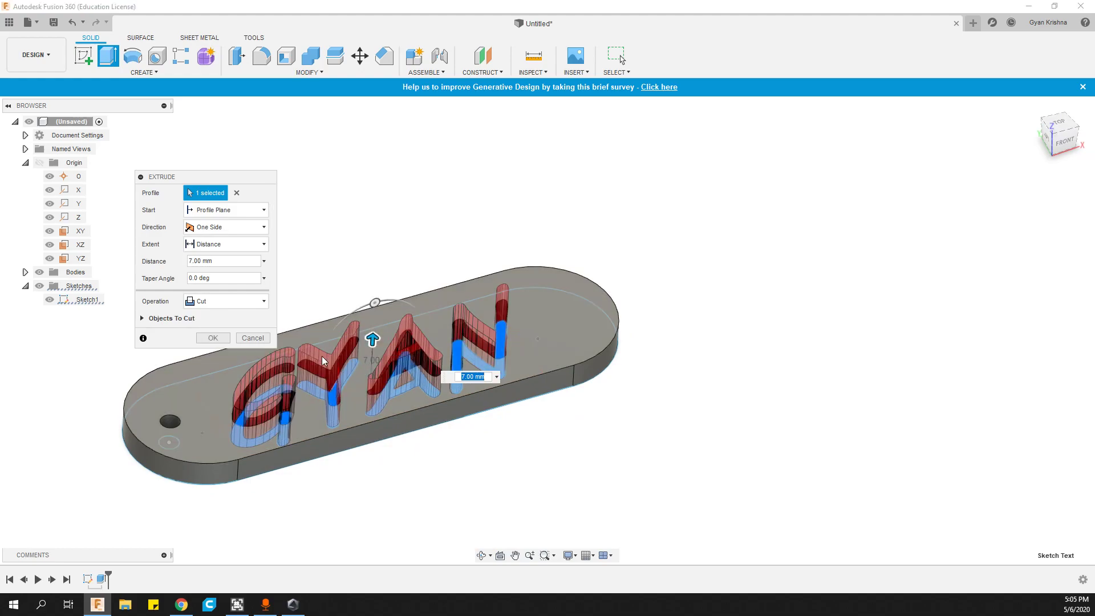
scroll(340, 512, "down", 1)
mouse_move(349, 496)
middle_mouse_down("shift")
mouse_move(349, 466)
mouse_move(367, 481)
mouse_move(351, 483)
middle_mouse_up("shift")
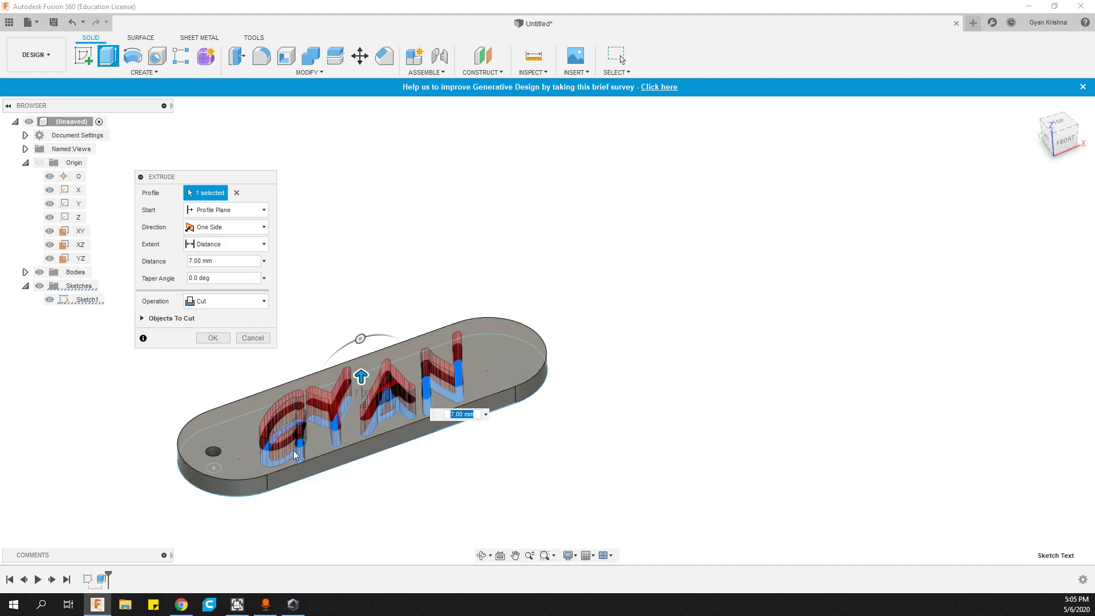
Step: Switch the text extrusion's operation to Join, set its distance to 6 mm and confirm it
left_click(230, 303)
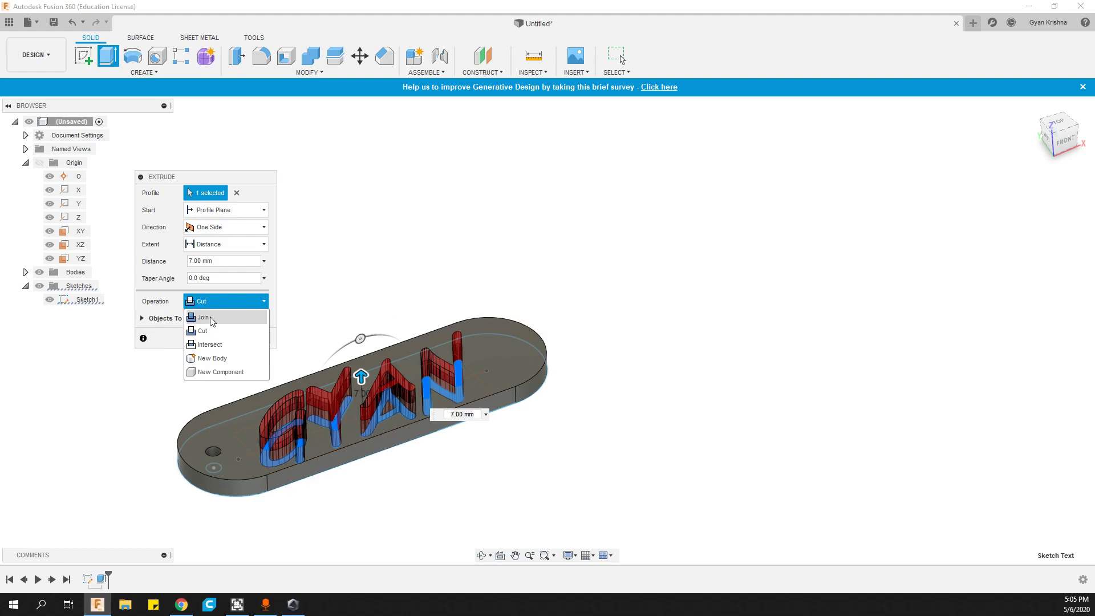
left_click(205, 291)
scroll(502, 401, "down", 1)
scroll(561, 376, "up", 3)
mouse_move(518, 318)
middle_mouse_down("shift")
mouse_move(515, 306)
mouse_move(520, 316)
middle_mouse_up("shift")
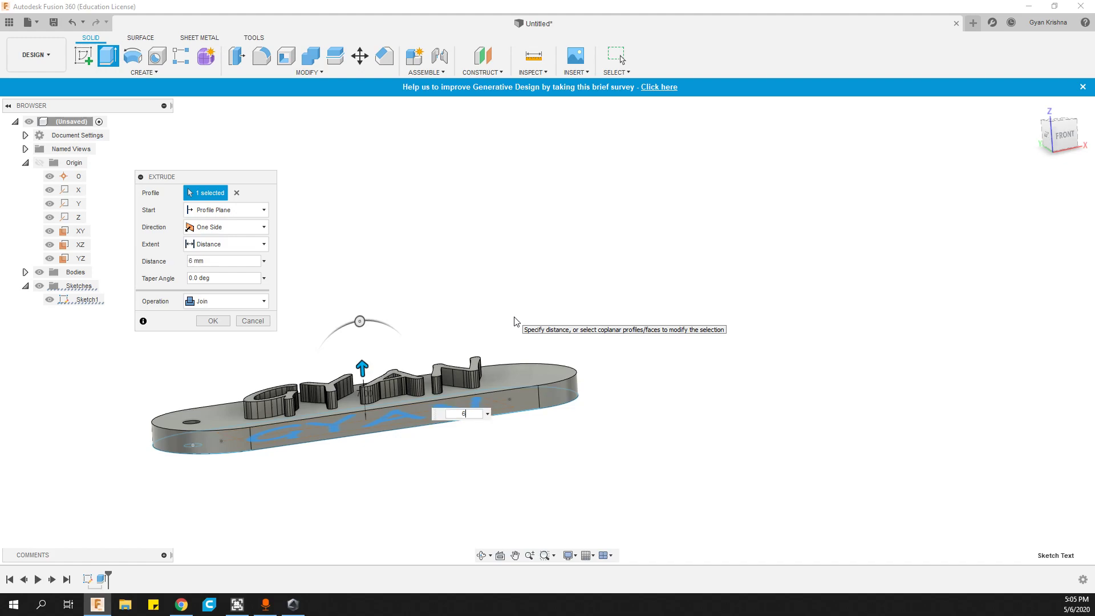
key("Return")
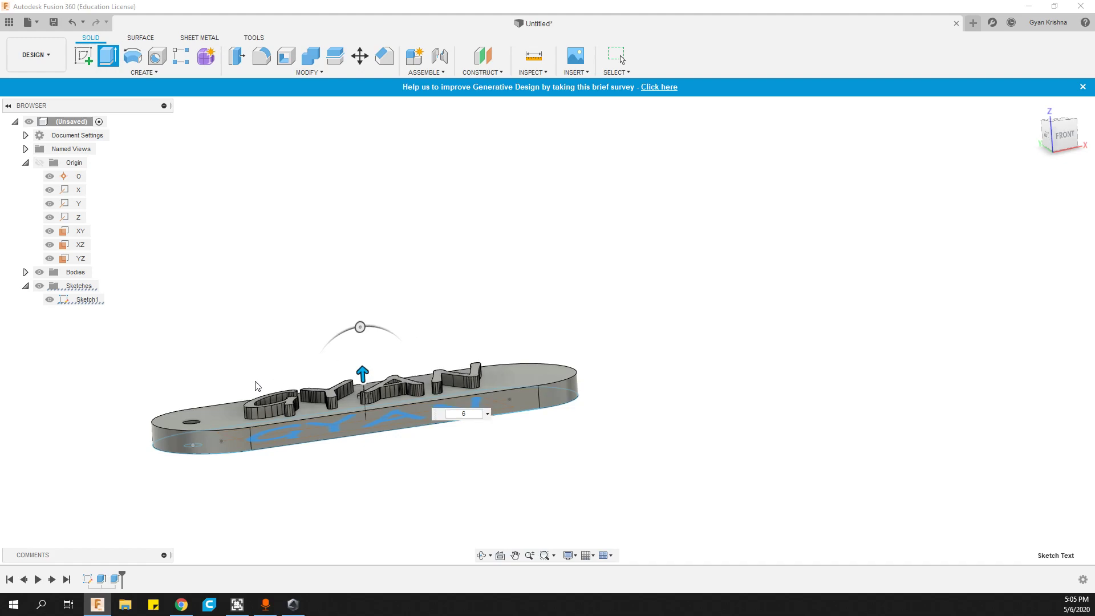
Step: Hide Sketch1 so that only the solid name tag is displayed
middle_click_drag(264, 360, 273, 403, "shift")
left_click(50, 299)
mouse_move(745, 511)
middle_mouse_down("shift")
mouse_move(760, 477)
mouse_move(704, 526)
mouse_move(587, 518)
mouse_move(542, 491)
mouse_move(655, 362)
mouse_move(620, 332)
mouse_move(593, 501)
mouse_move(589, 364)
mouse_move(570, 422)
mouse_move(533, 409)
mouse_move(598, 346)
mouse_move(599, 422)
middle_mouse_up("shift")
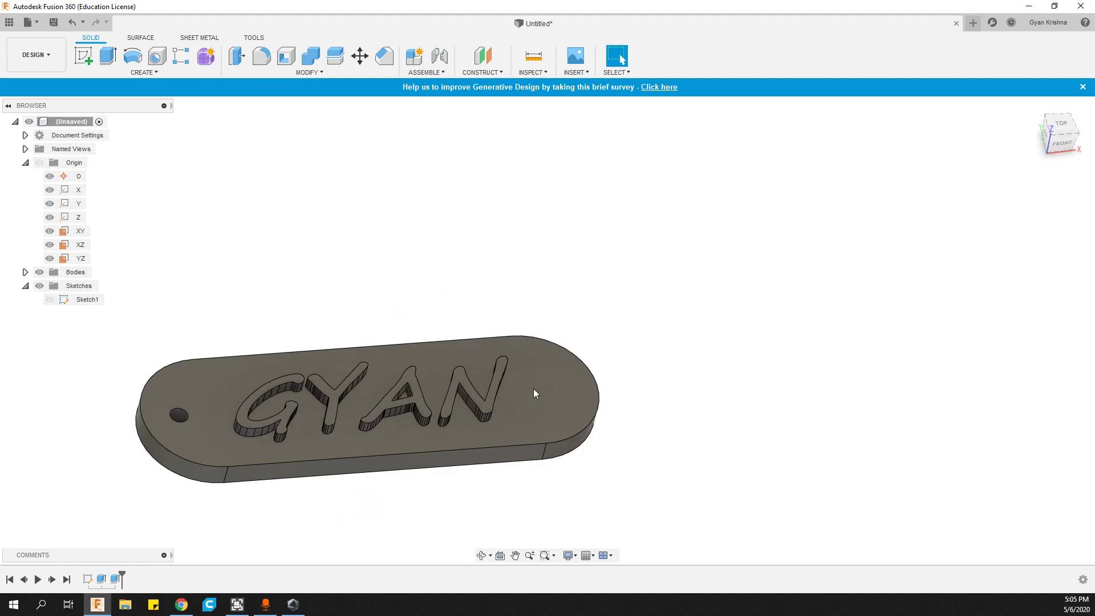
middle_click_drag(241, 217, 372, 343, "shift")
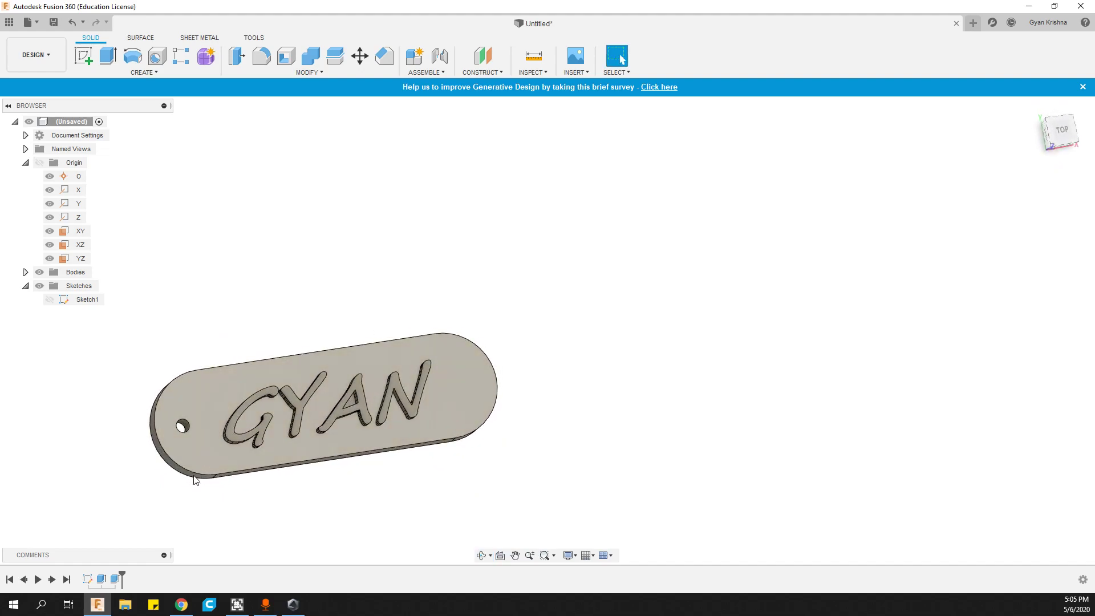
scroll(173, 518, "up", 4)
scroll(118, 515, "down", 3)
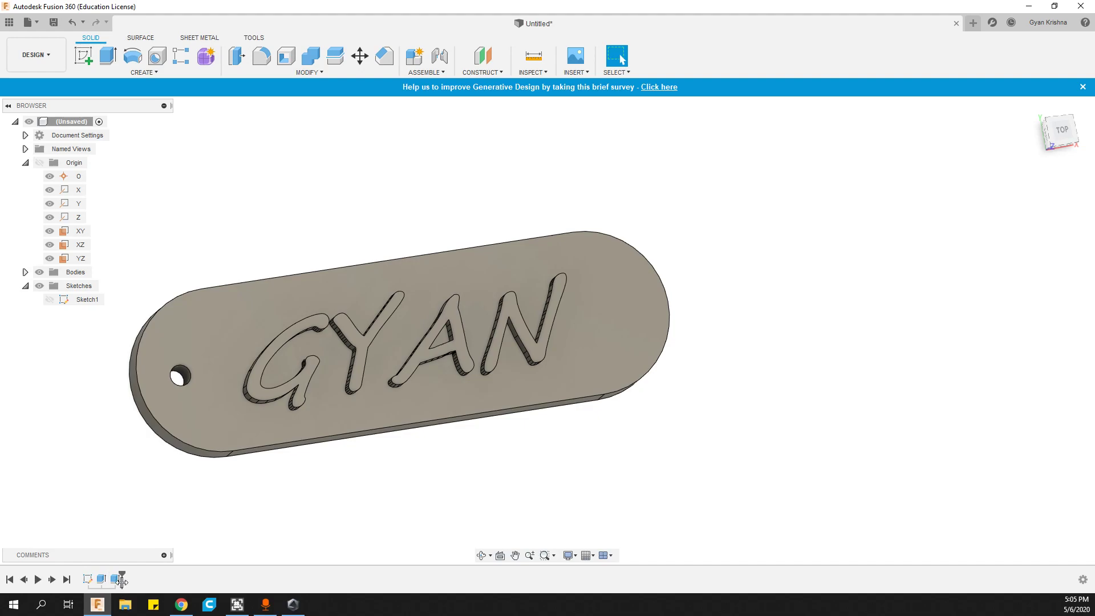
Step: Examine in the timeline which geometry the text extrusion, the plate extrusion and the sketch each contribute
left_click(117, 579)
middle_click_drag(206, 545, 344, 393, "shift")
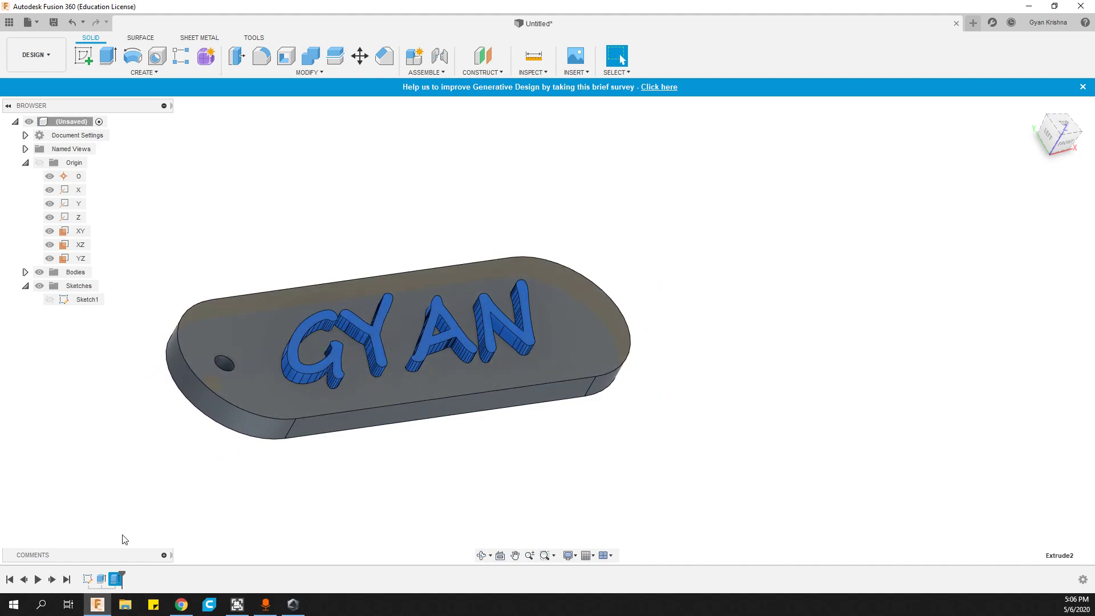
left_click(103, 583)
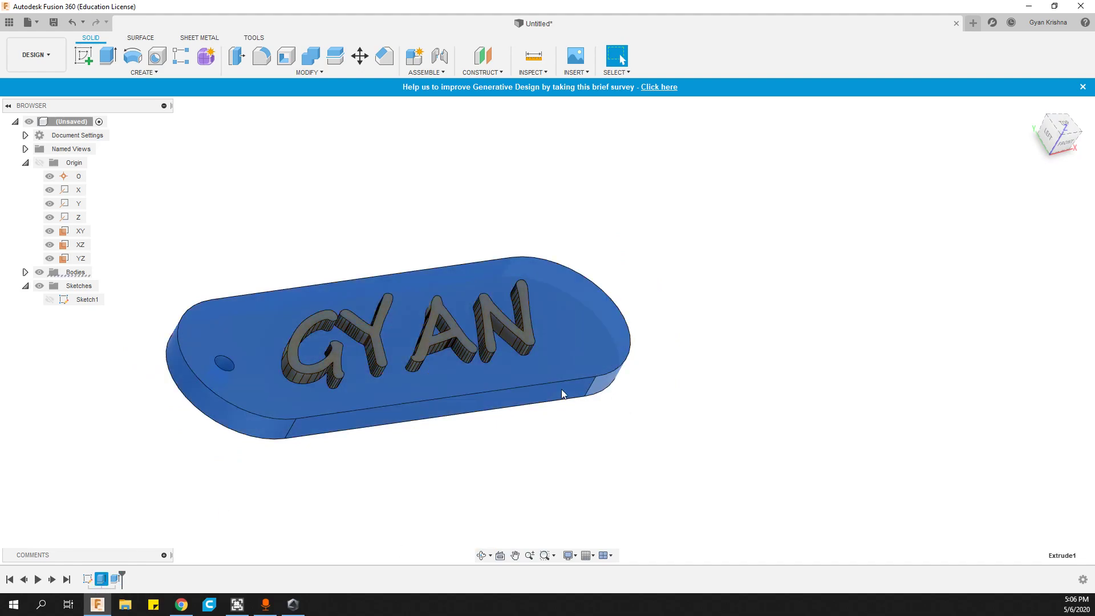
middle_click_drag(409, 449, 296, 384, "shift")
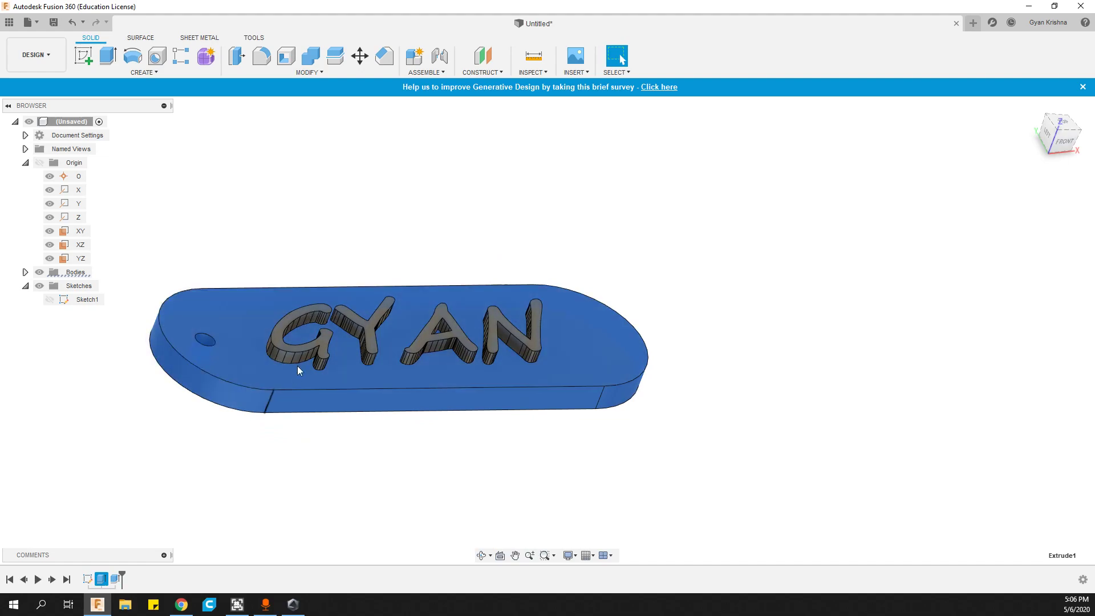
left_click(88, 580)
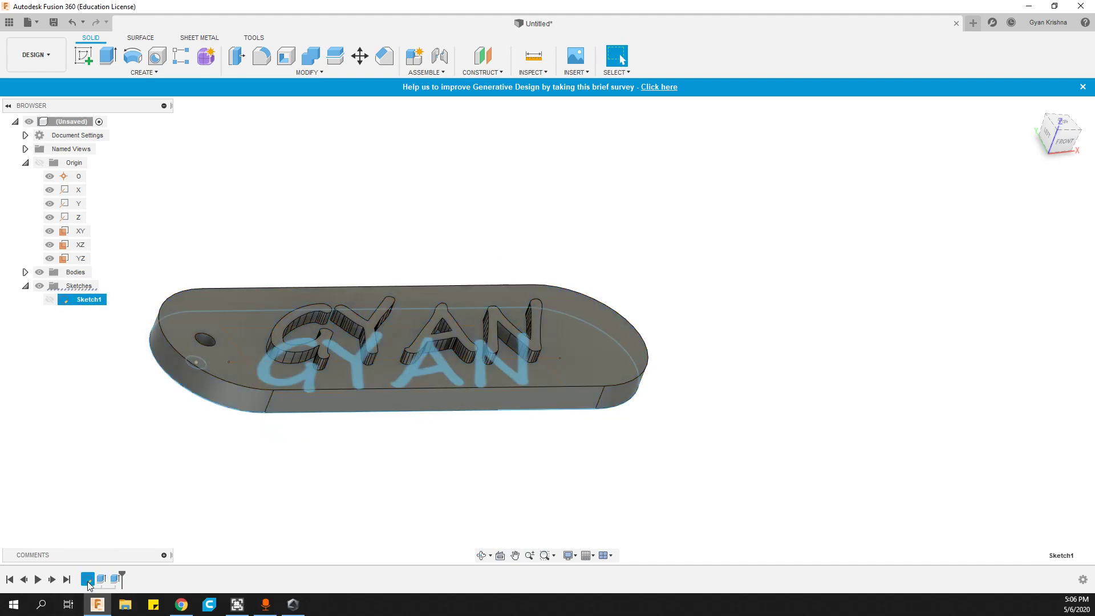
left_click(144, 502)
left_click(85, 586)
Step: Roll the design history back to just after Sketch1, examine the sketch, and restore the history to its end
left_click_drag(122, 579, 94, 579)
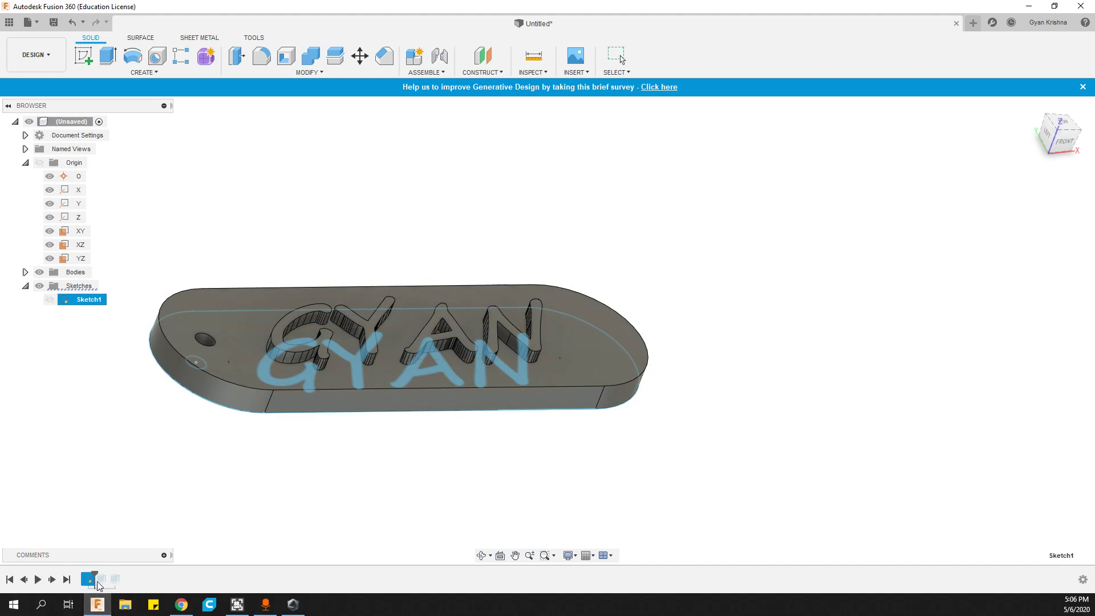
middle_click_drag(456, 476, 417, 479, "shift")
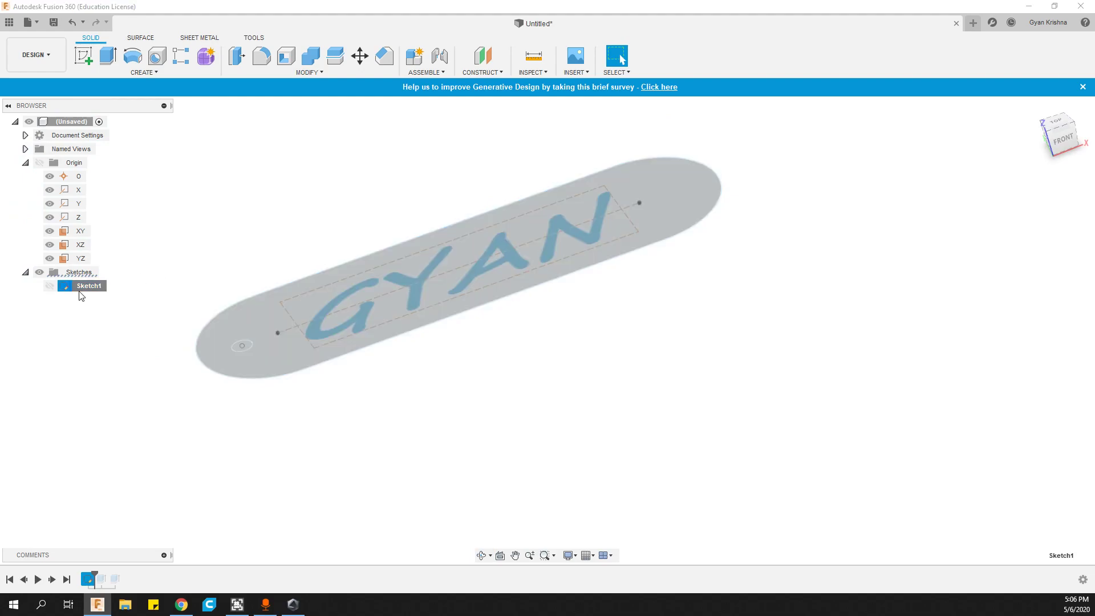
left_click(85, 319)
left_click(85, 285)
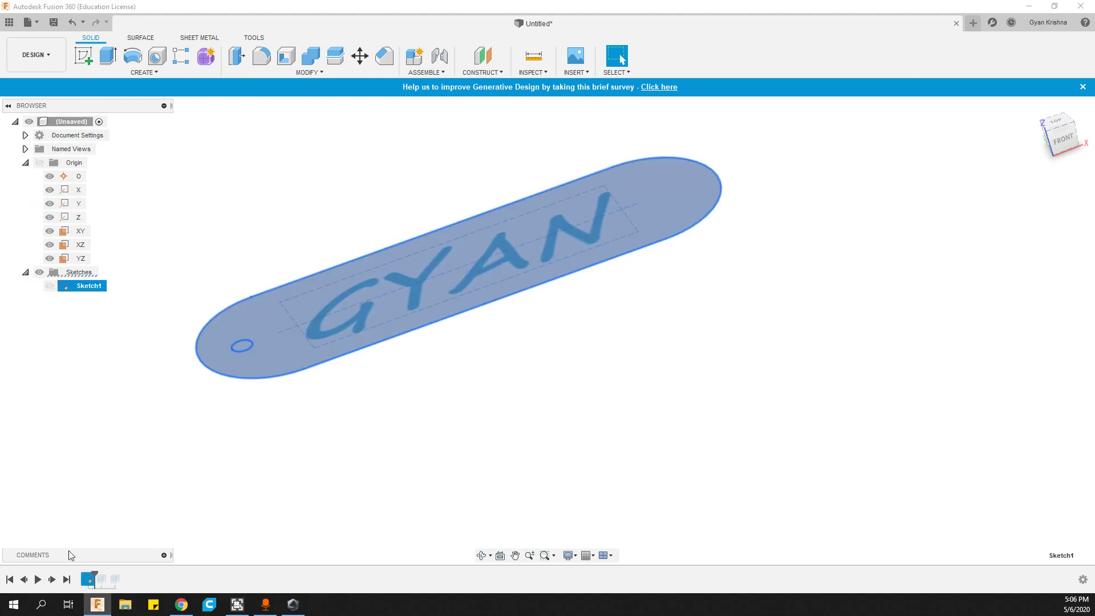
left_click_drag(94, 579, 132, 581)
middle_click_drag(176, 333, 115, 371, "shift")
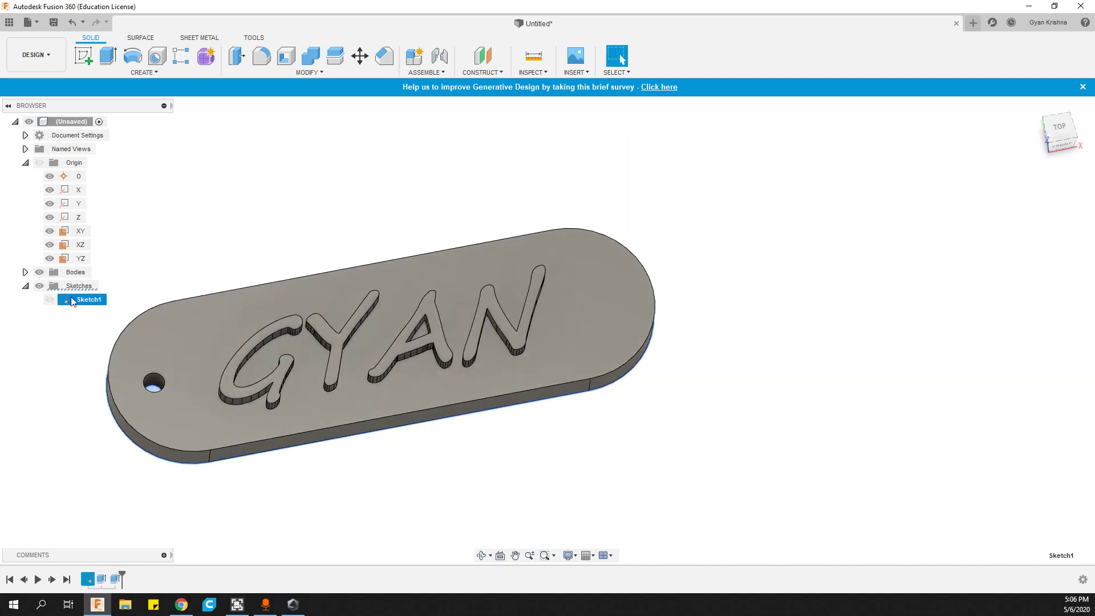
Step: Open Sketch1 for editing to work on the slot outline
double_click(85, 300)
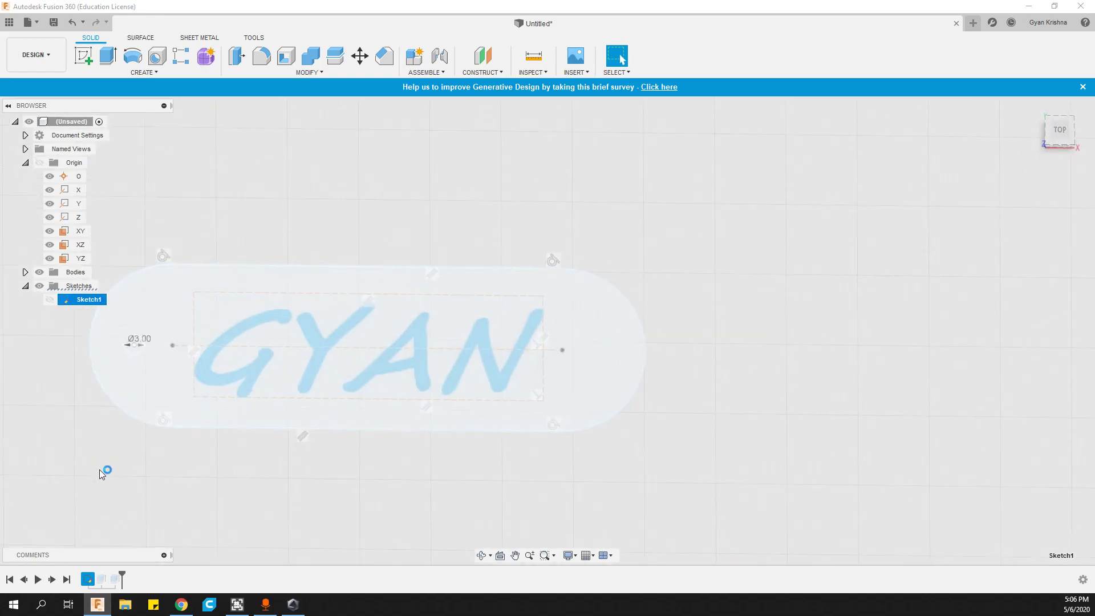
scroll(135, 375, "up", 3)
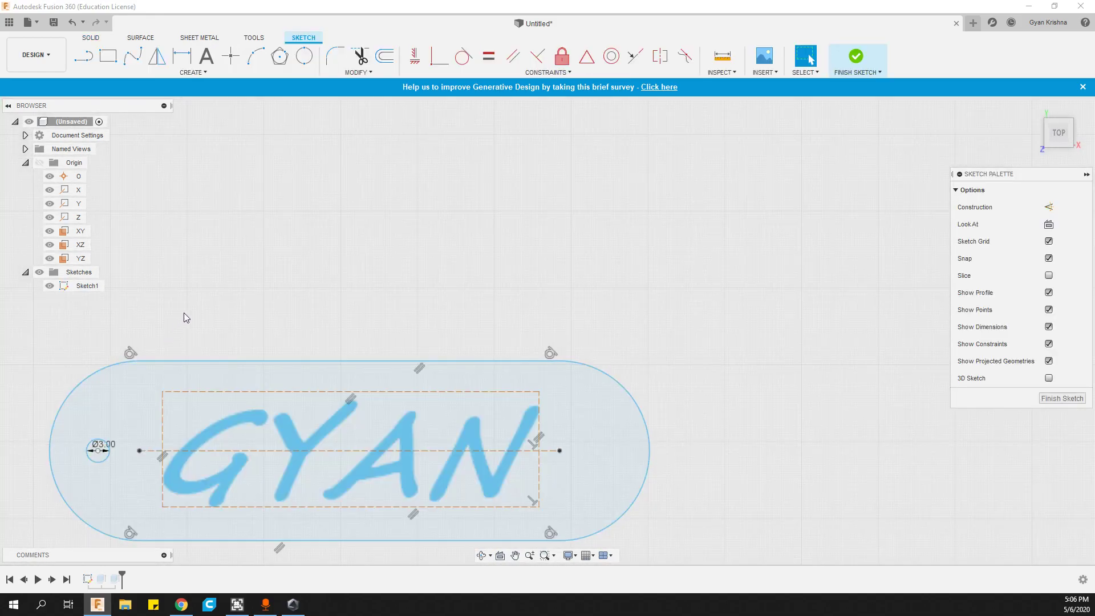
middle_click_drag(382, 162, 396, 102)
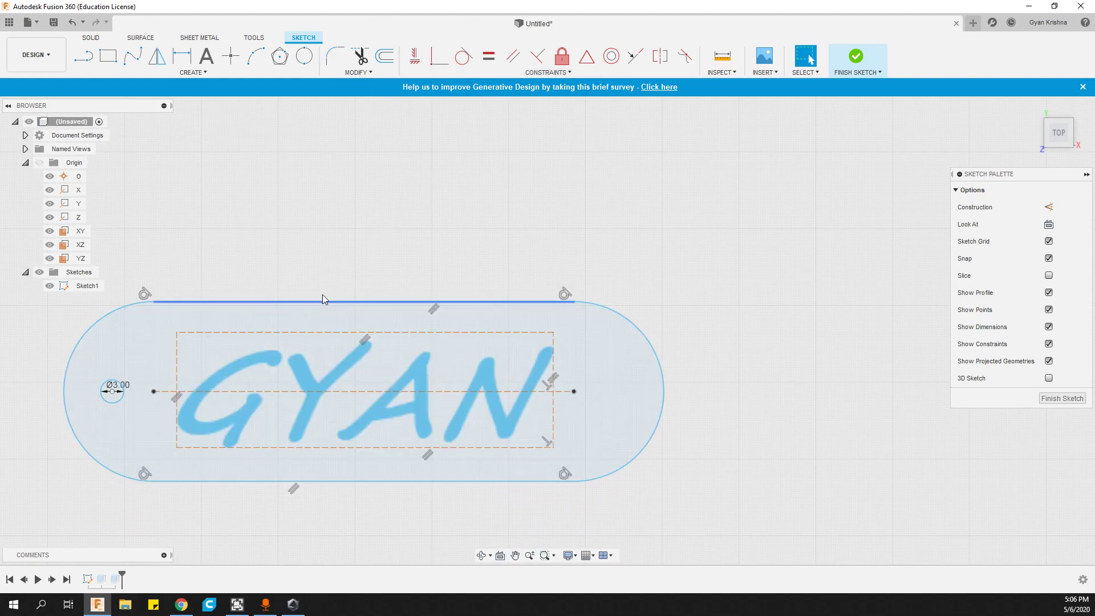
left_click(153, 388)
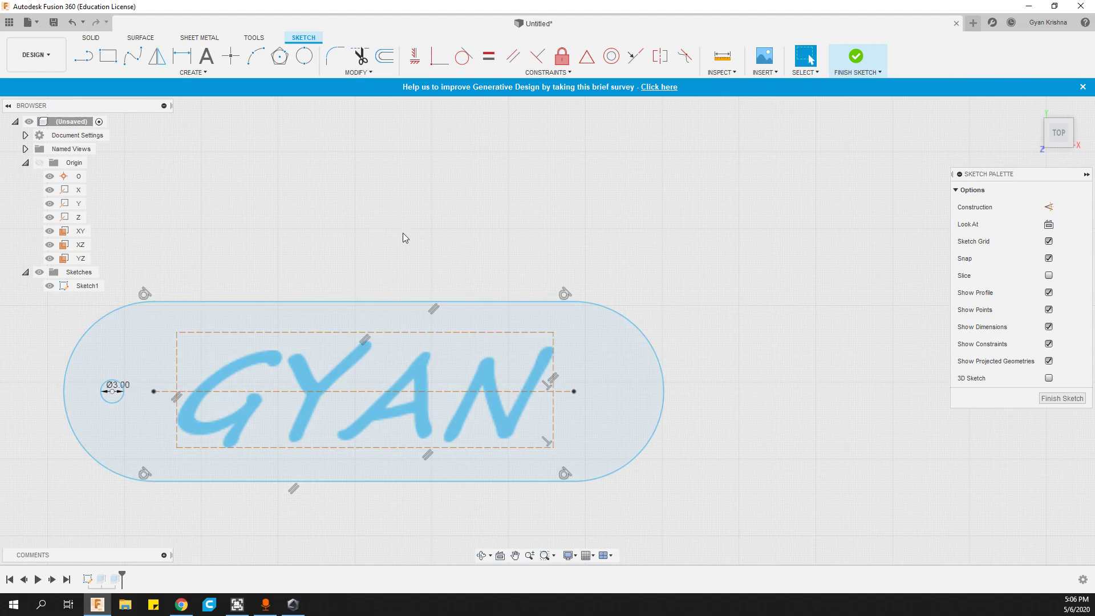
Step: Offset the complete slot outline 1.5 mm inward and finish the sketch
key("o")
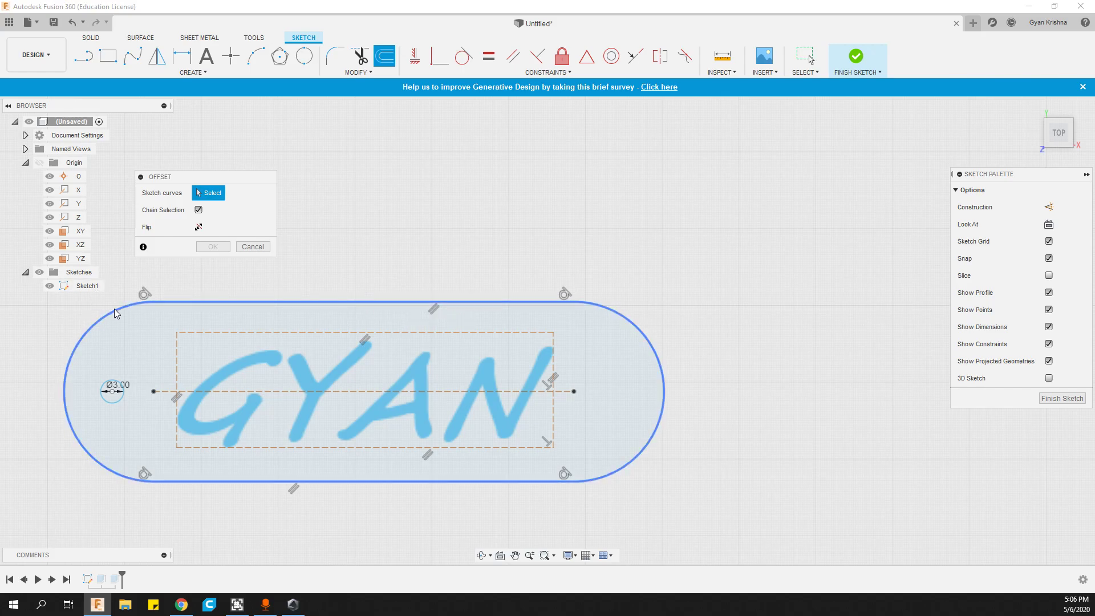
left_click(140, 310)
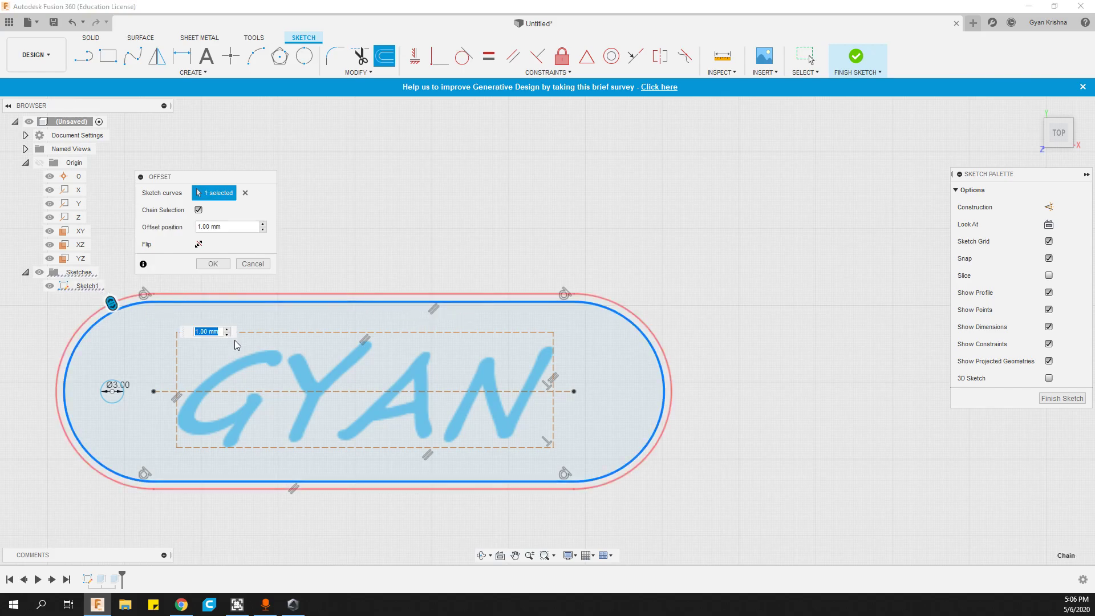
scroll(171, 305, "up", 3)
scroll(258, 397, "down", 2)
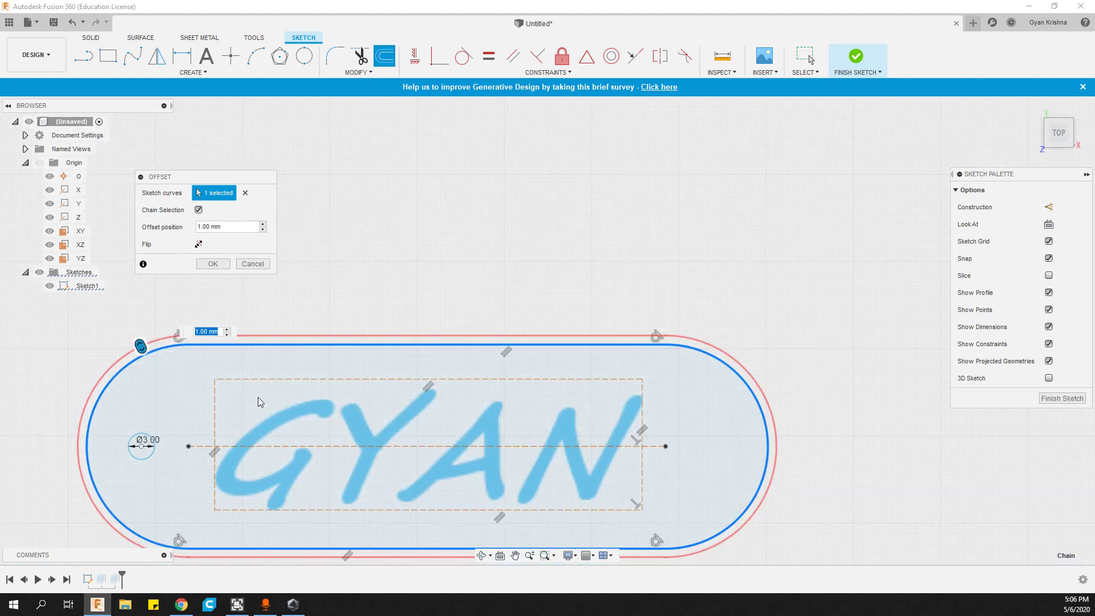
scroll(311, 283, "down", 2)
scroll(180, 342, "up", 2)
left_click_drag(175, 328, 188, 355)
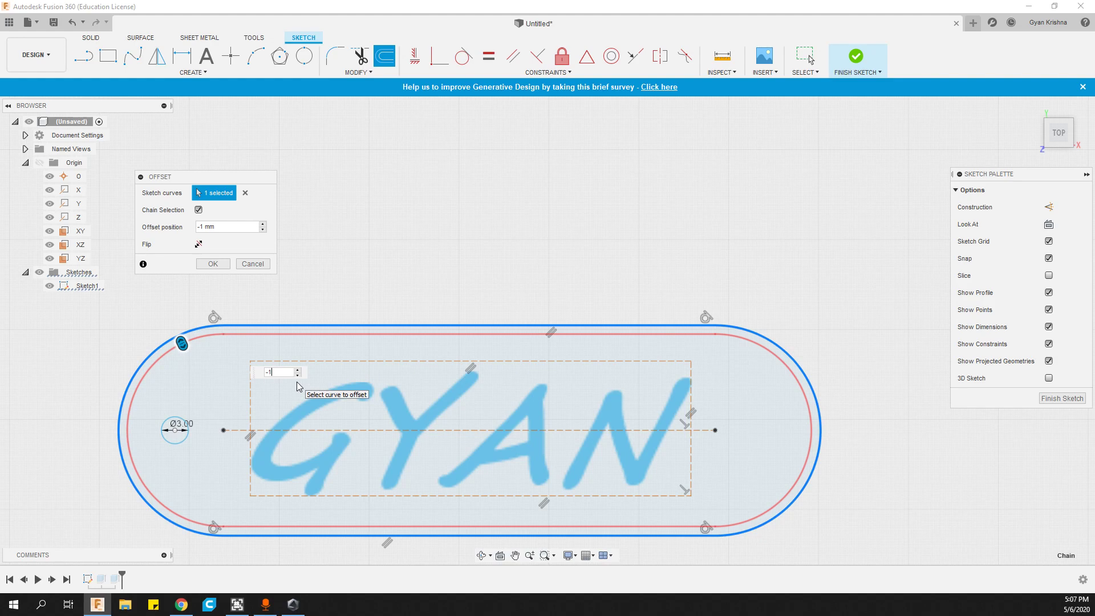
type("5")
key("Return")
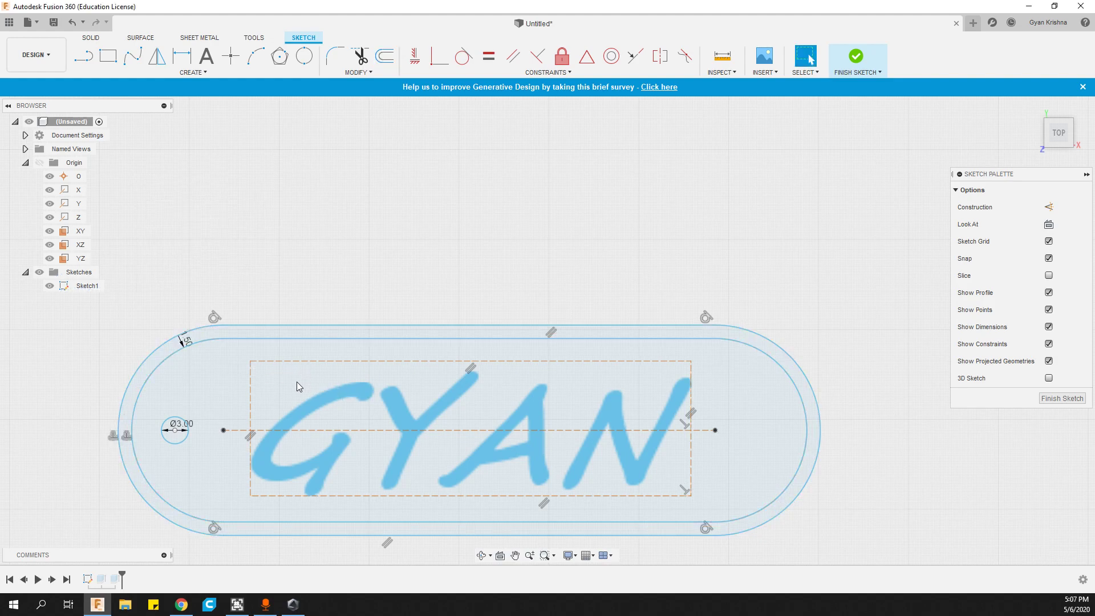
scroll(165, 542, "up", 3)
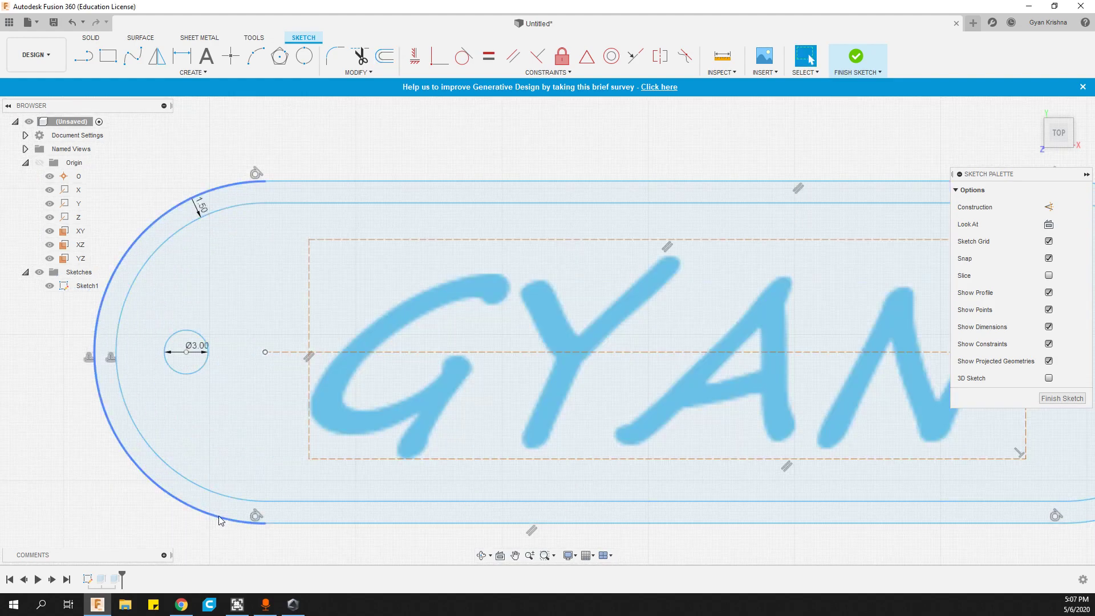
scroll(140, 342, "down", 2)
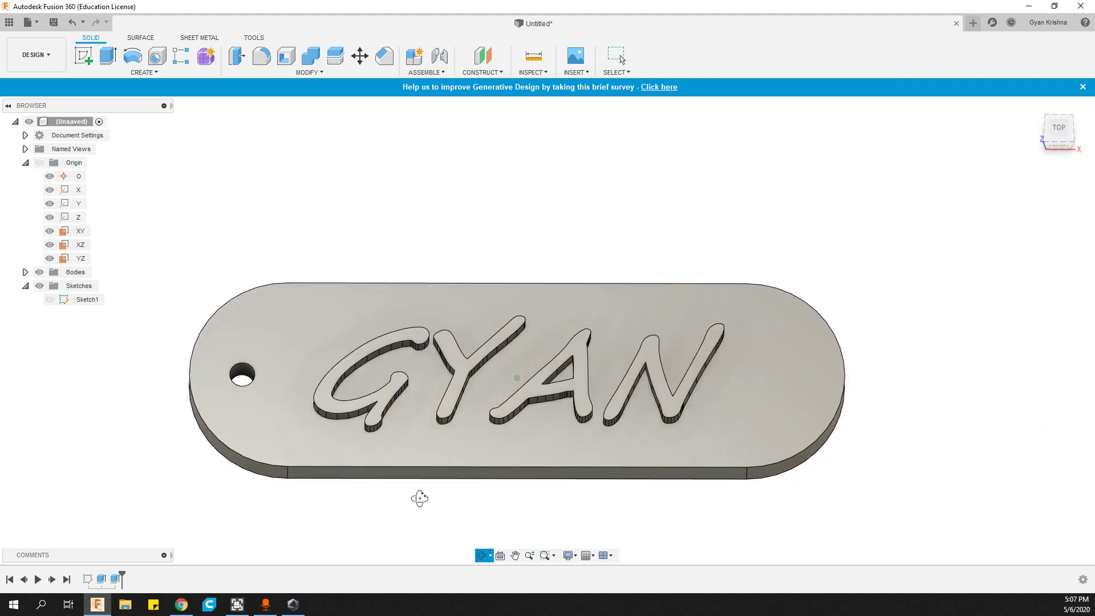
Step: Reopen the raised text extrusion for editing and show Sketch1 so that its profiles can be selected
mouse_move(420, 496)
middle_mouse_down("shift")
mouse_move(457, 527)
mouse_move(332, 386)
middle_mouse_up("shift")
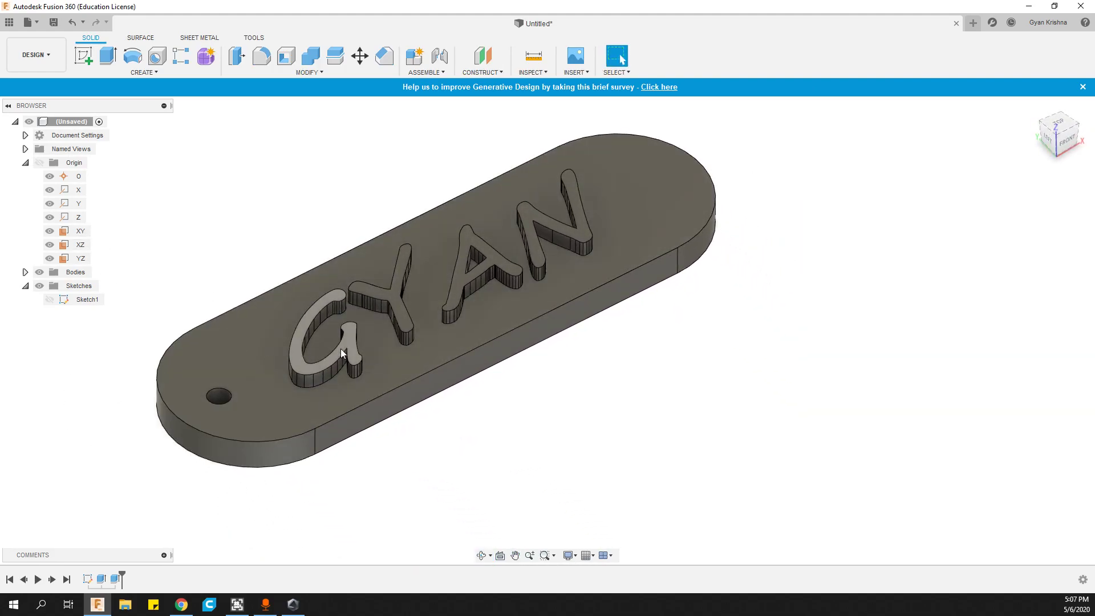
scroll(354, 351, "up", 5)
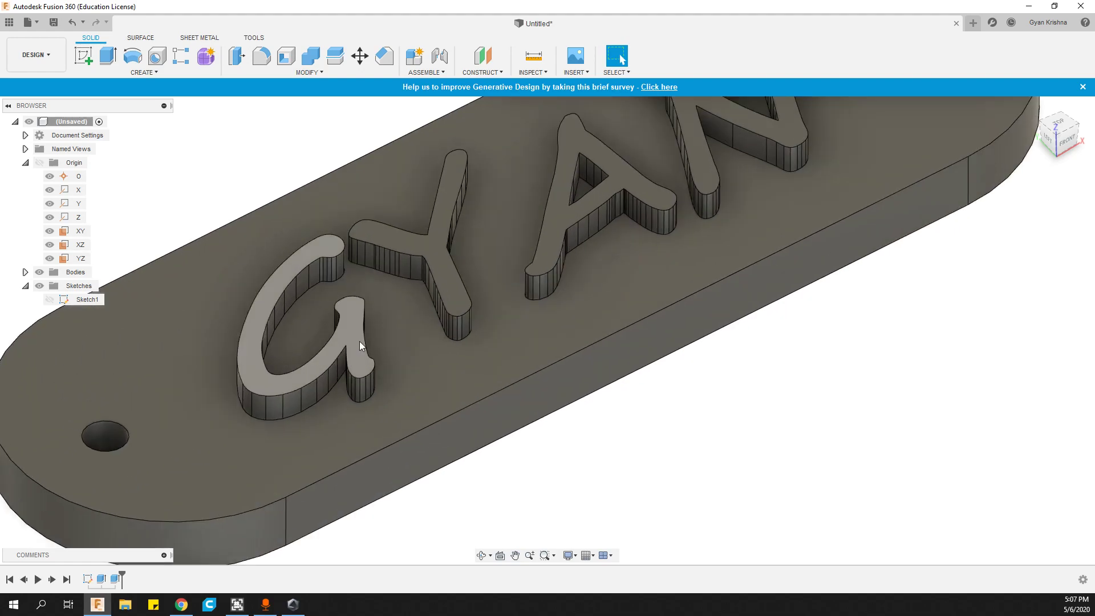
left_click(117, 579)
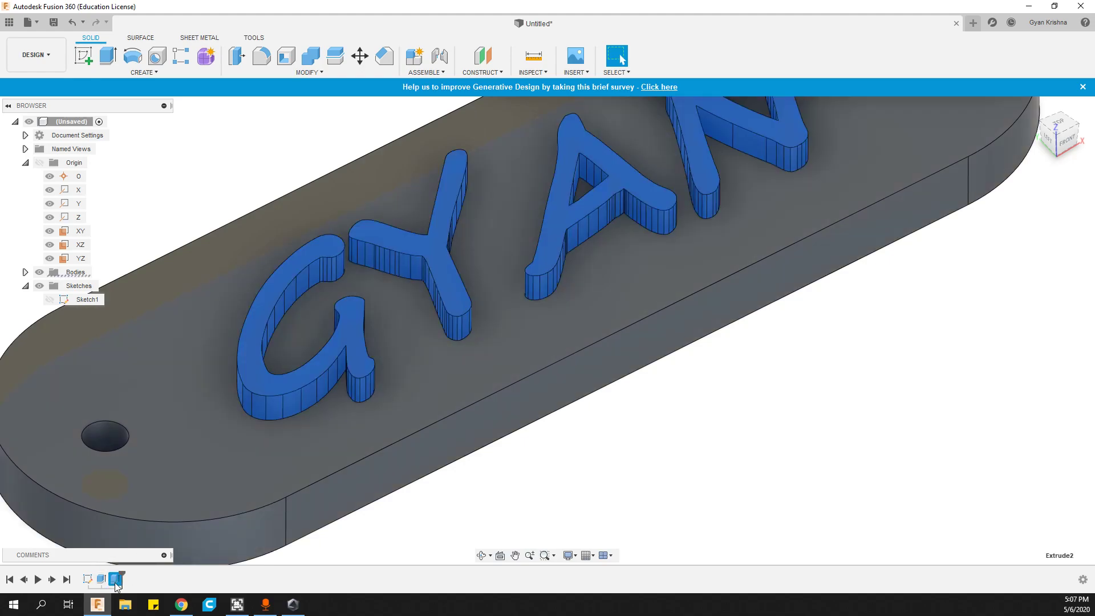
double_click(115, 581)
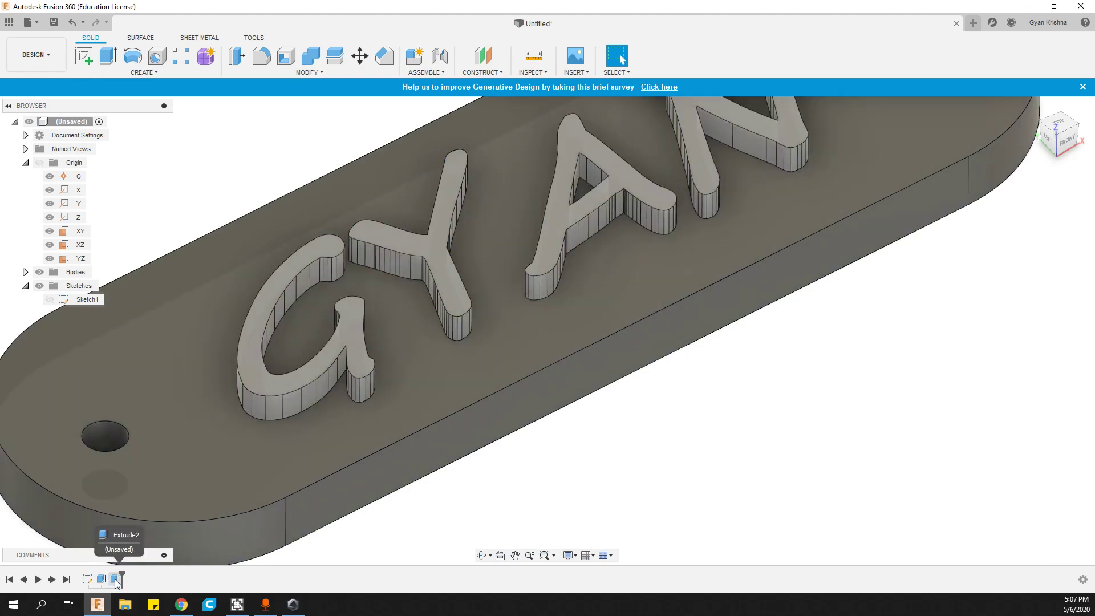
double_click(115, 582)
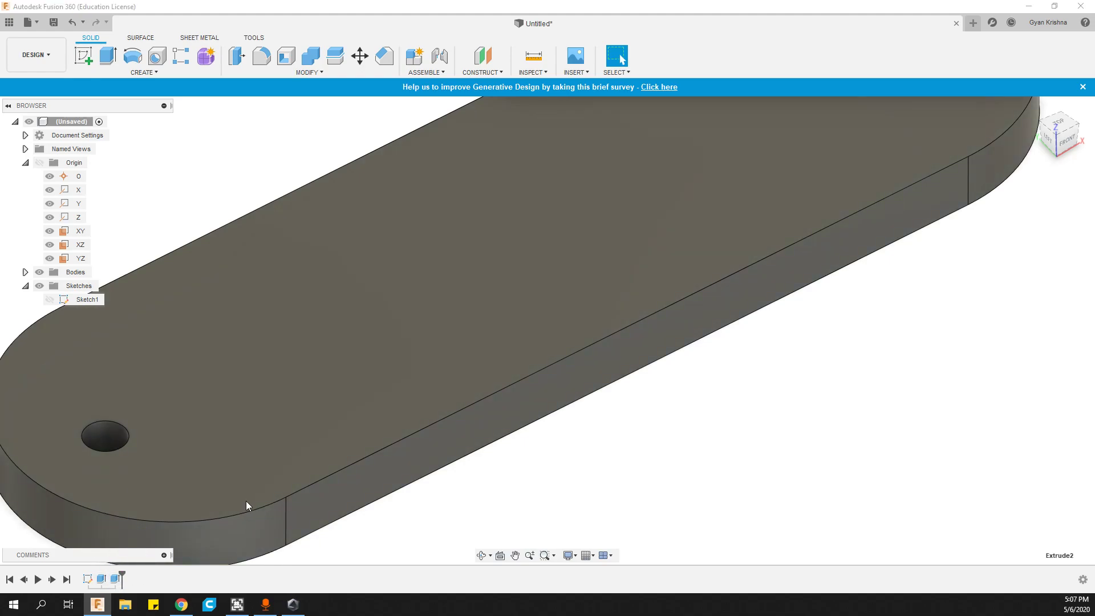
scroll(300, 482, "down", 5)
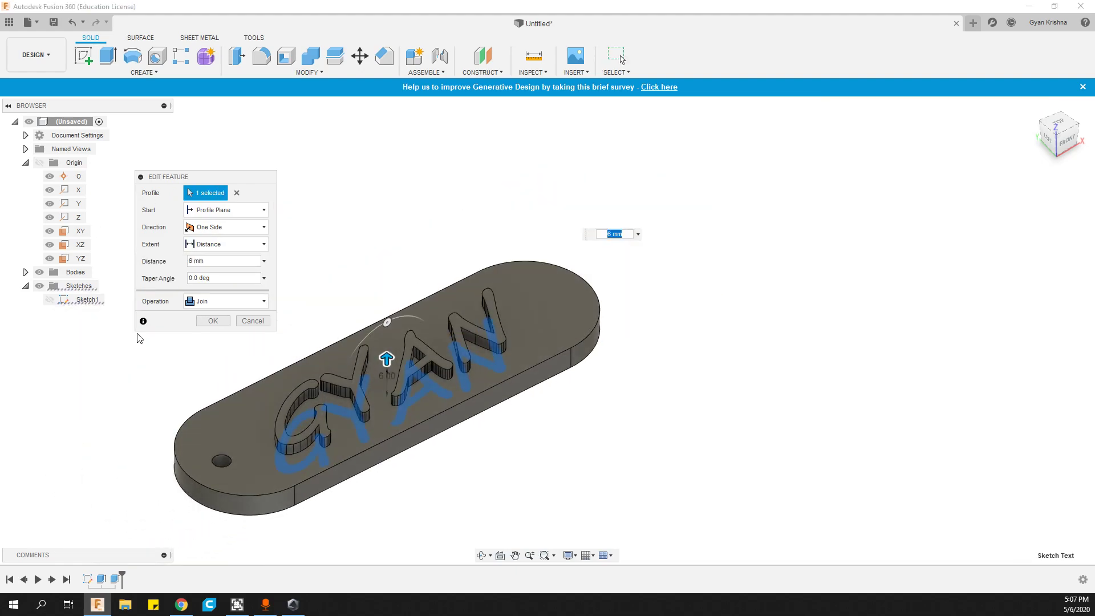
left_click(51, 299)
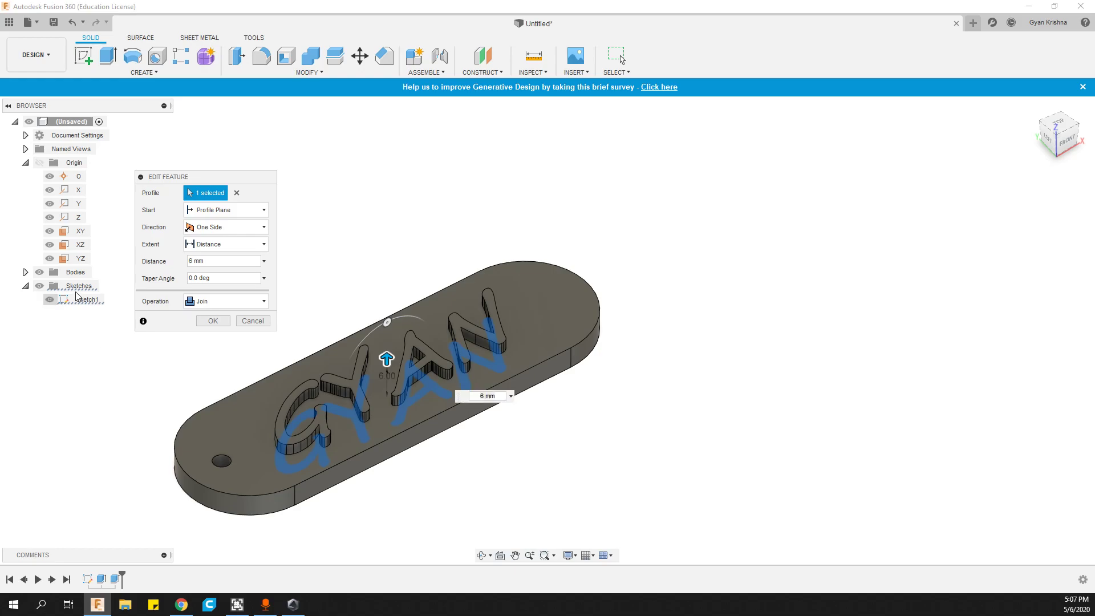
Step: Add the rim profile between the two slot outlines to the text extrusion and set its joined distance to 5 mm
scroll(374, 510, "up", 5)
mouse_move(374, 511)
middle_mouse_down("shift")
mouse_move(345, 435)
mouse_move(368, 403)
middle_mouse_up("shift")
scroll(573, 244, "up", 5)
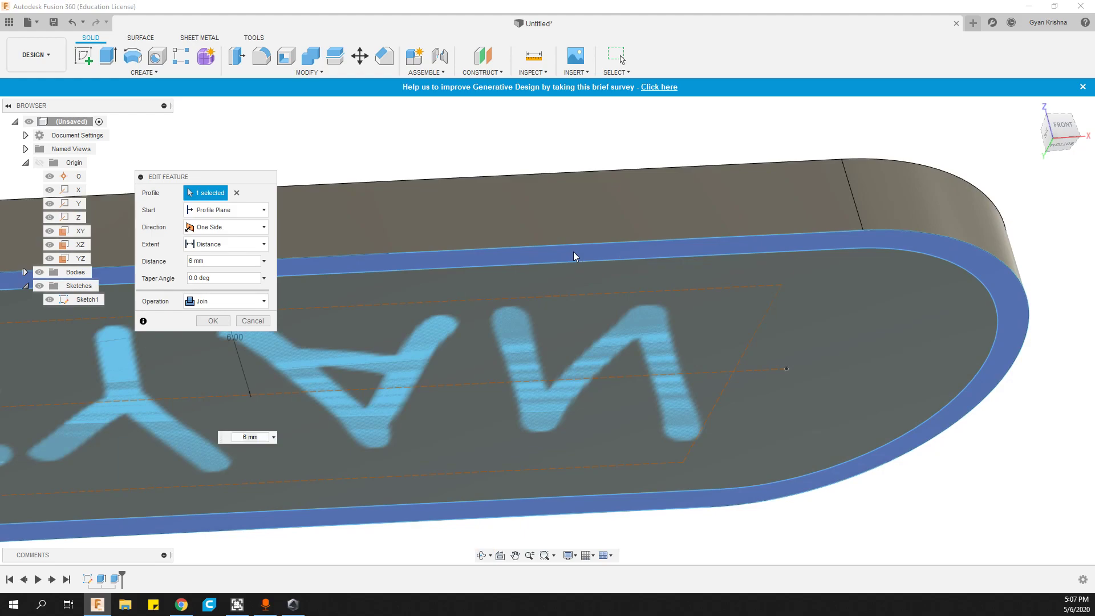
scroll(507, 448, "down", 4)
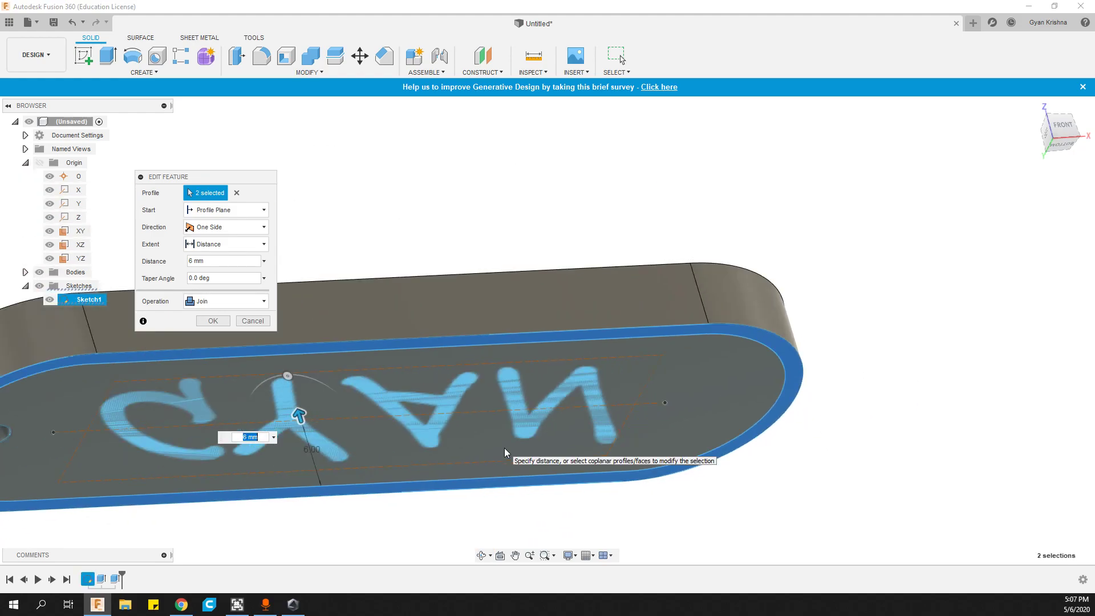
middle_click_drag(427, 466, 447, 482, "shift")
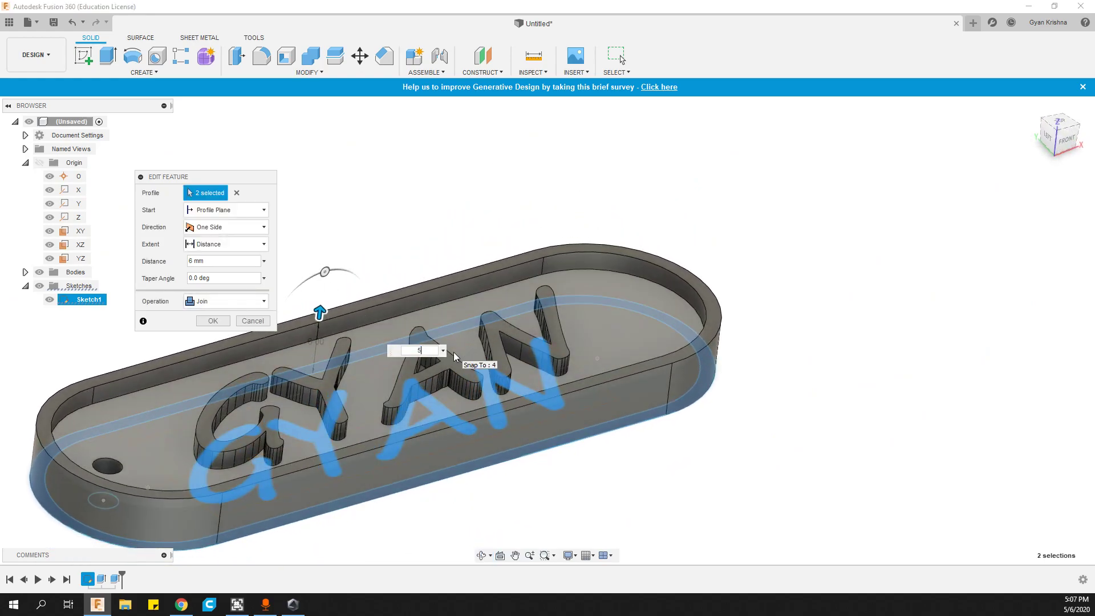
key("Return")
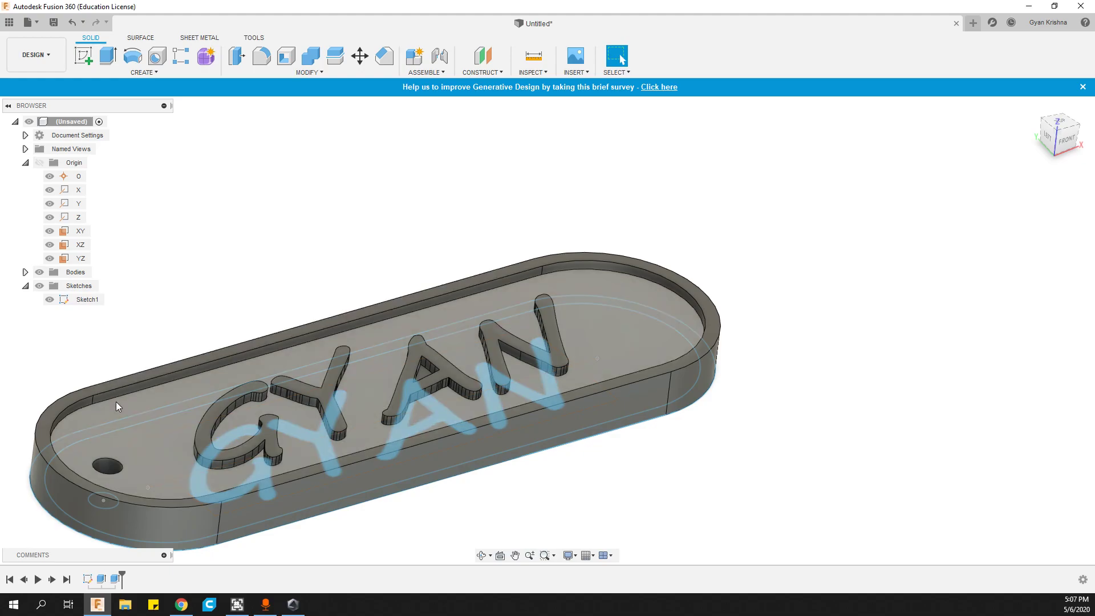
Step: Hide Sketch1 again to leave only the rimmed name tag body displayed
scroll(204, 343, "down", 3)
left_click(49, 299)
middle_click_drag(298, 381, 495, 368)
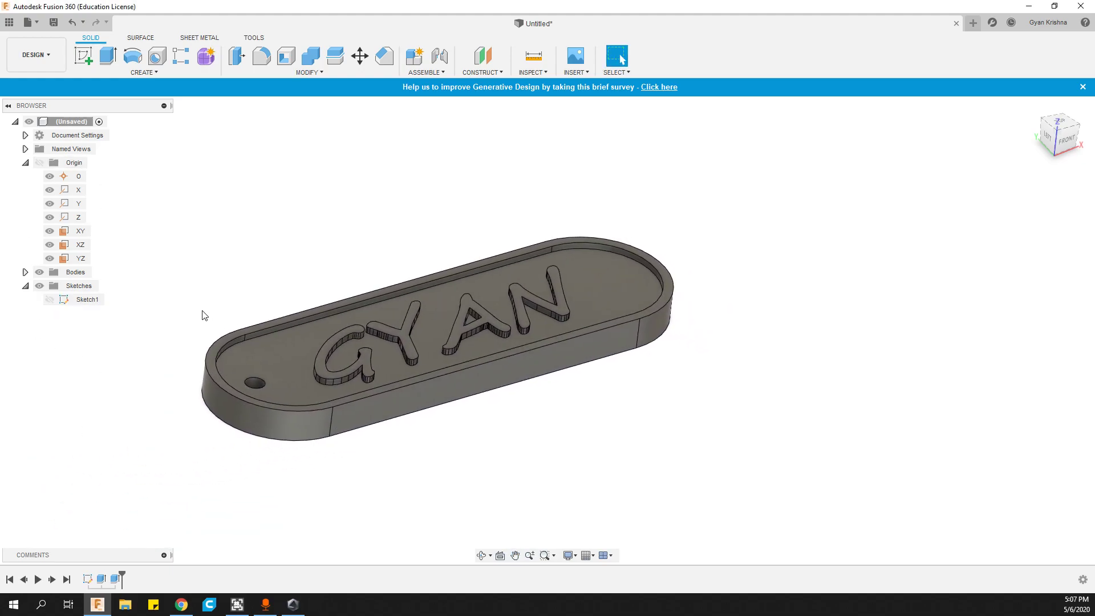